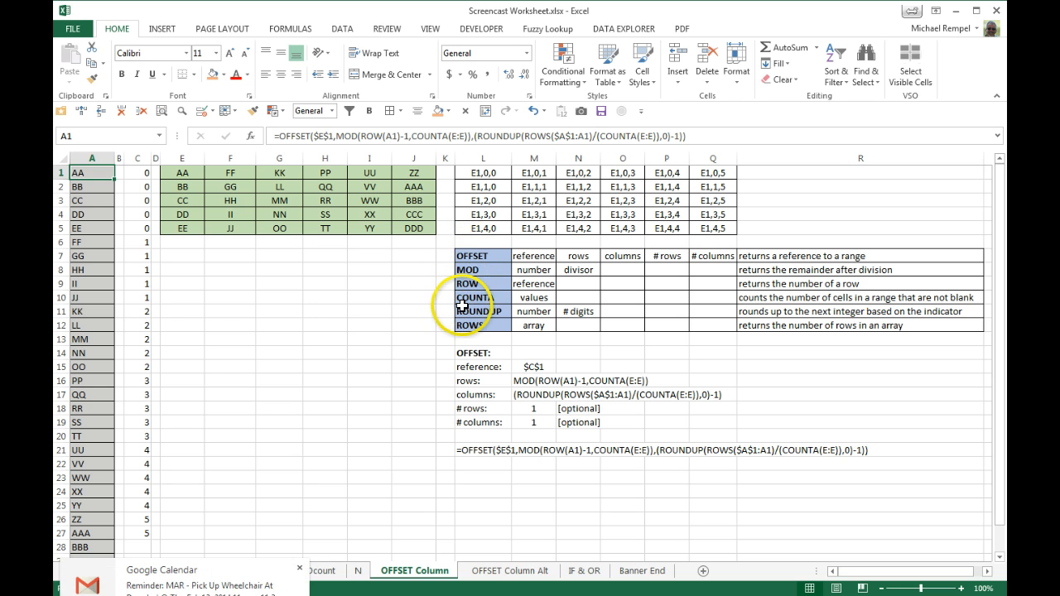
- Dismiss the calendar reminders and switch to the OFFSET Column Alt worksheet
click(300, 570)
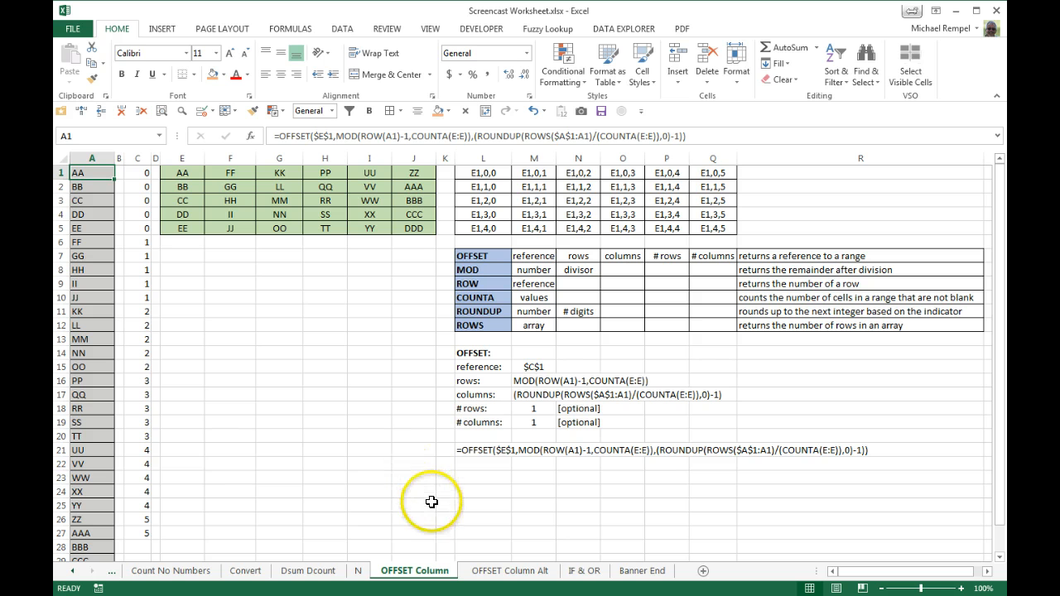
click(507, 577)
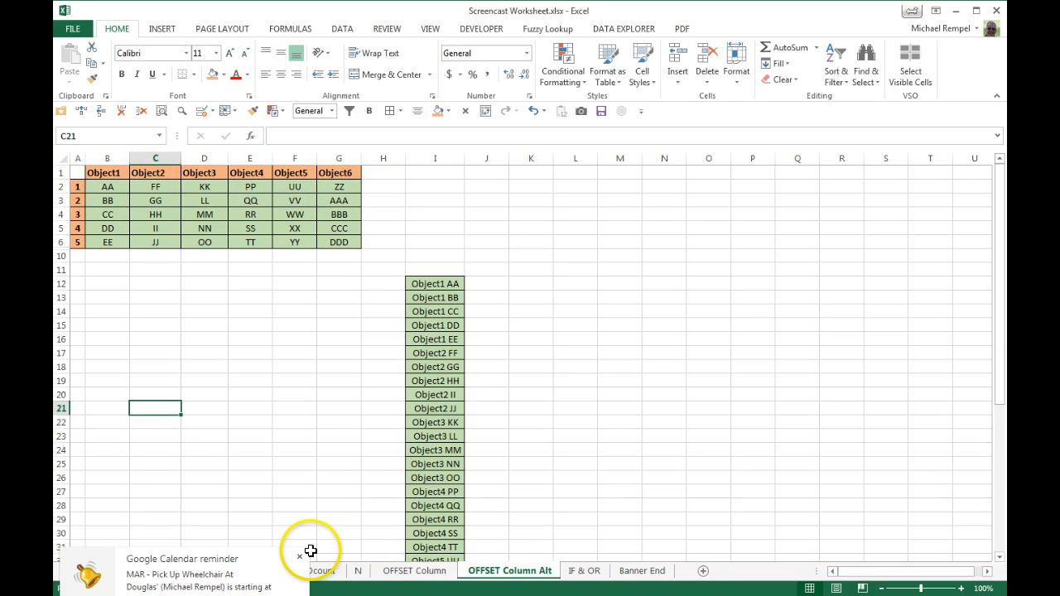
click(299, 557)
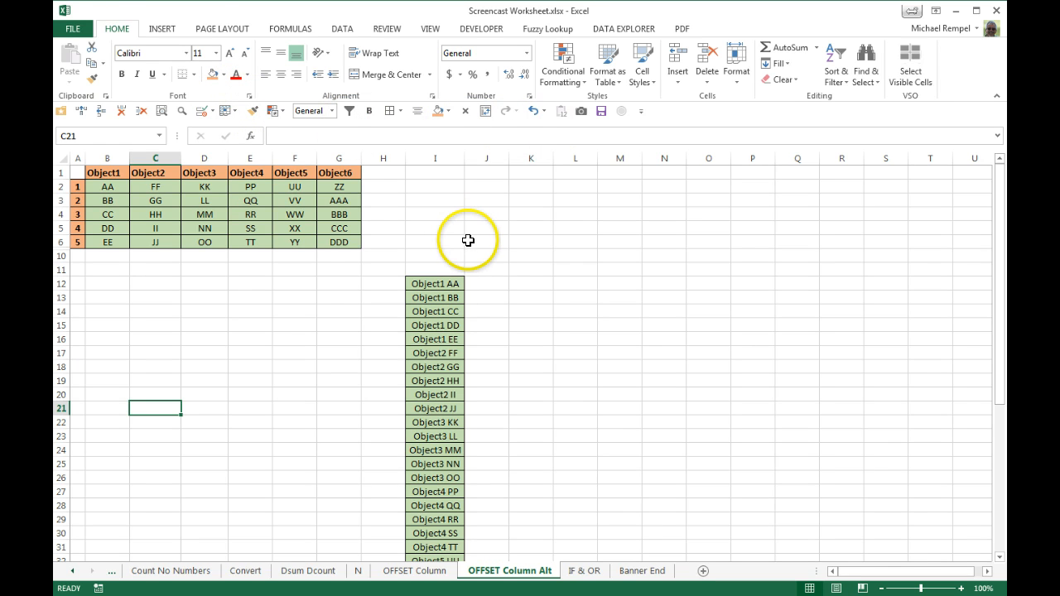
- Open the Quick Access Toolbar customization options and list all available commands
click(73, 28)
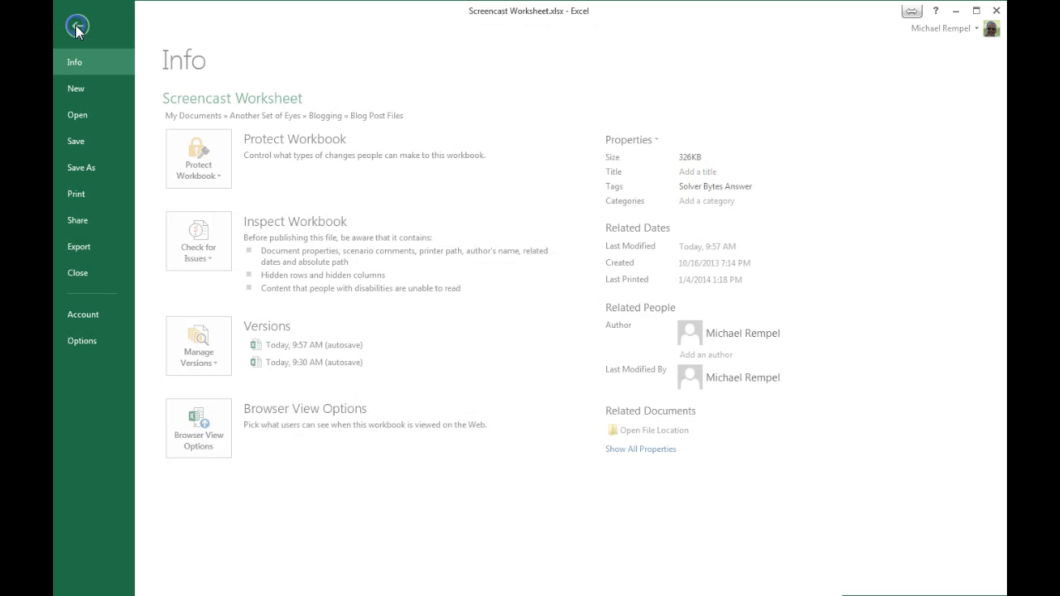
click(84, 343)
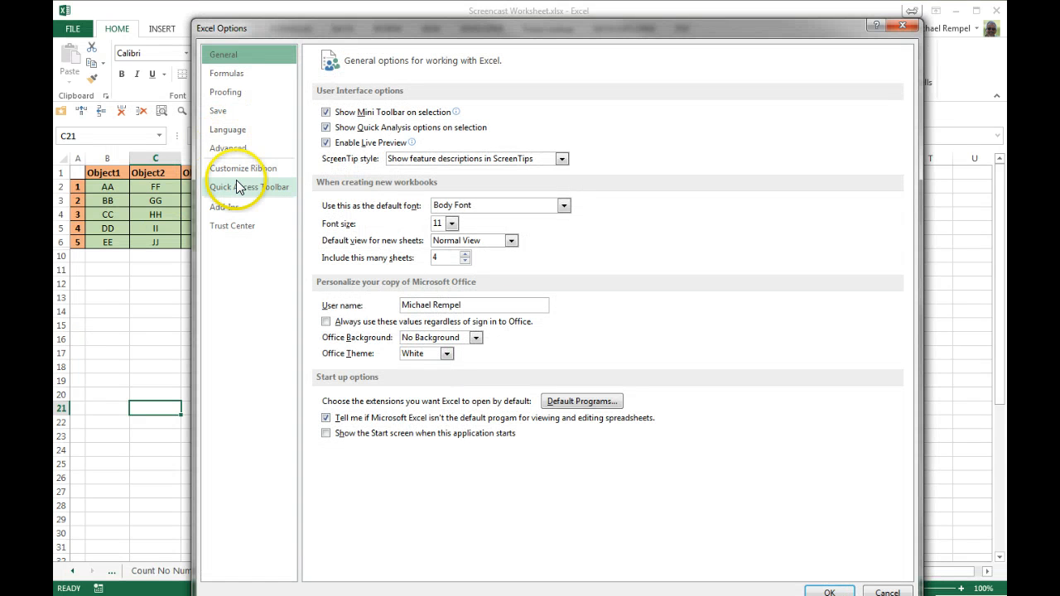
click(271, 190)
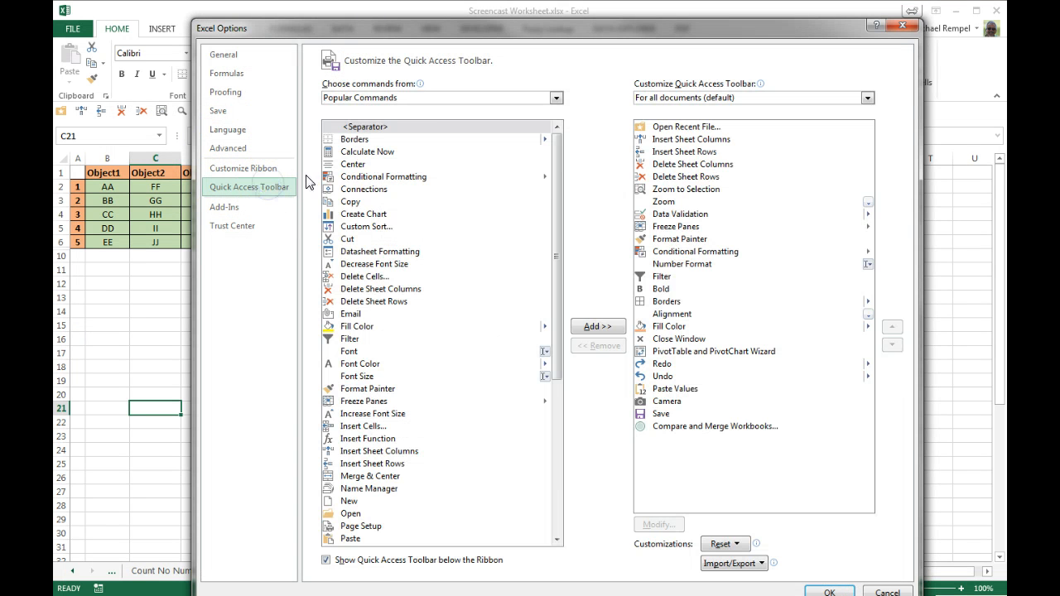
click(555, 98)
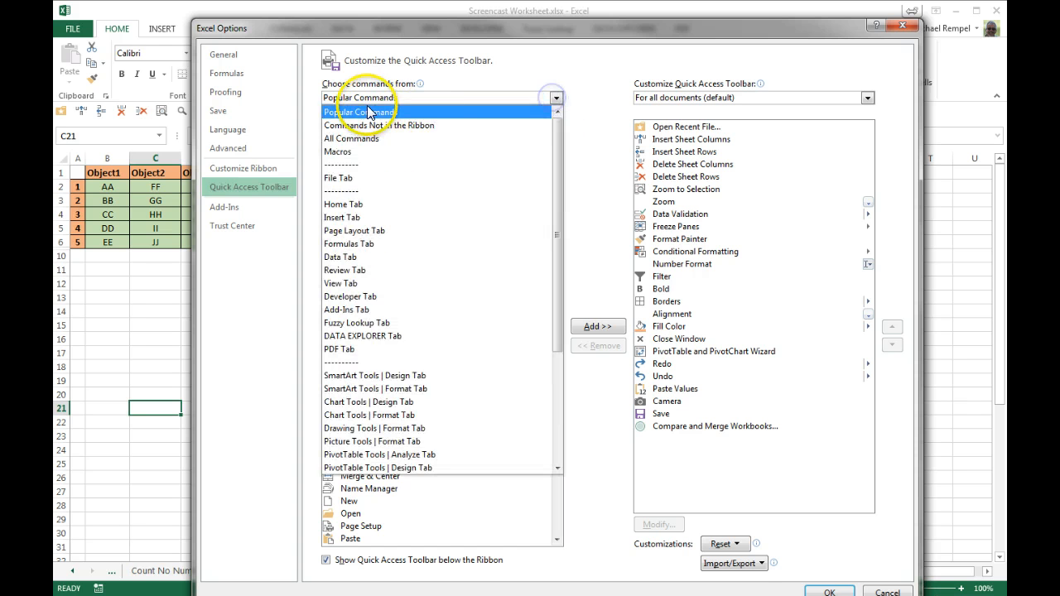
click(351, 138)
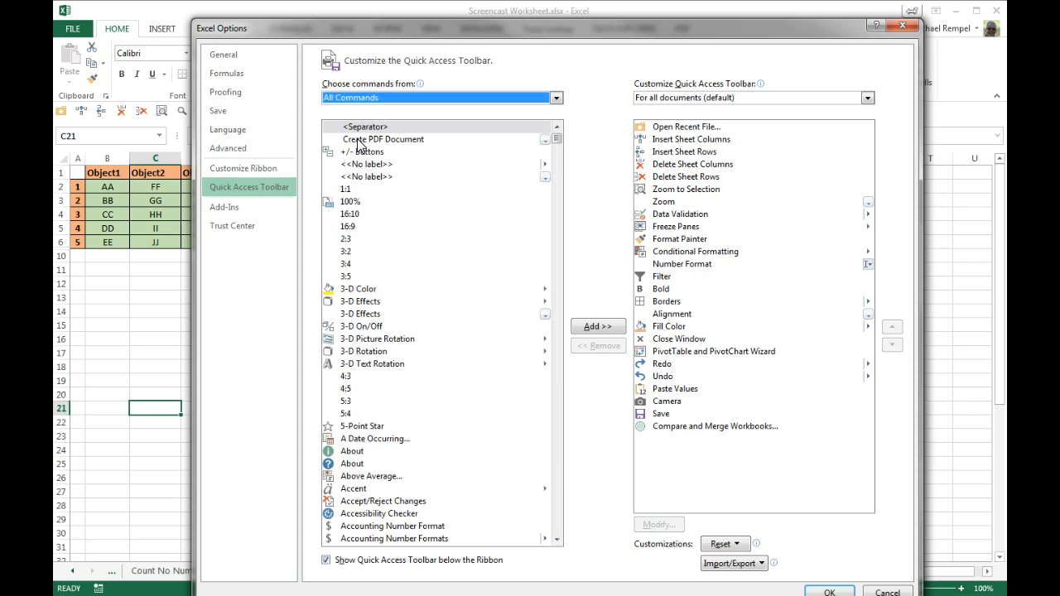
- Locate PivotTable and PivotChart Wizard among the available and already added commands, and close the options without changes
click(358, 140)
key(p)
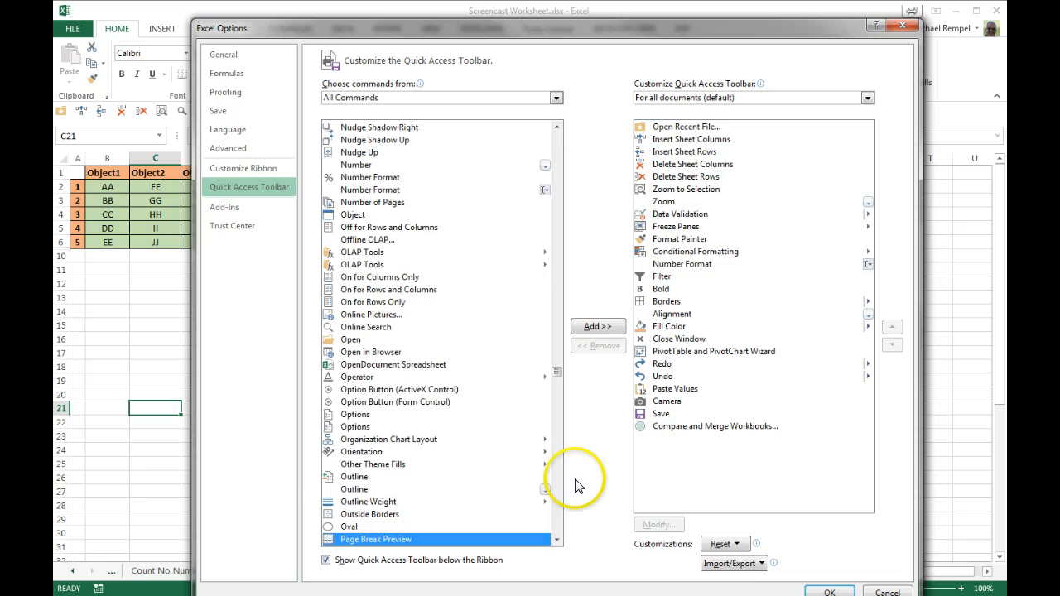
click(560, 496)
click(560, 496)
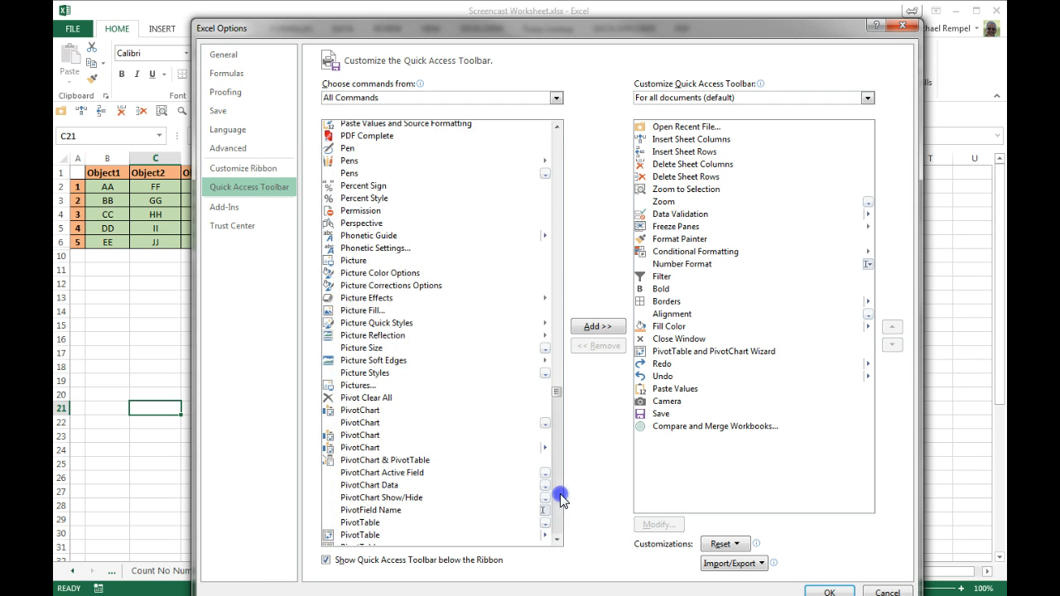
click(561, 500)
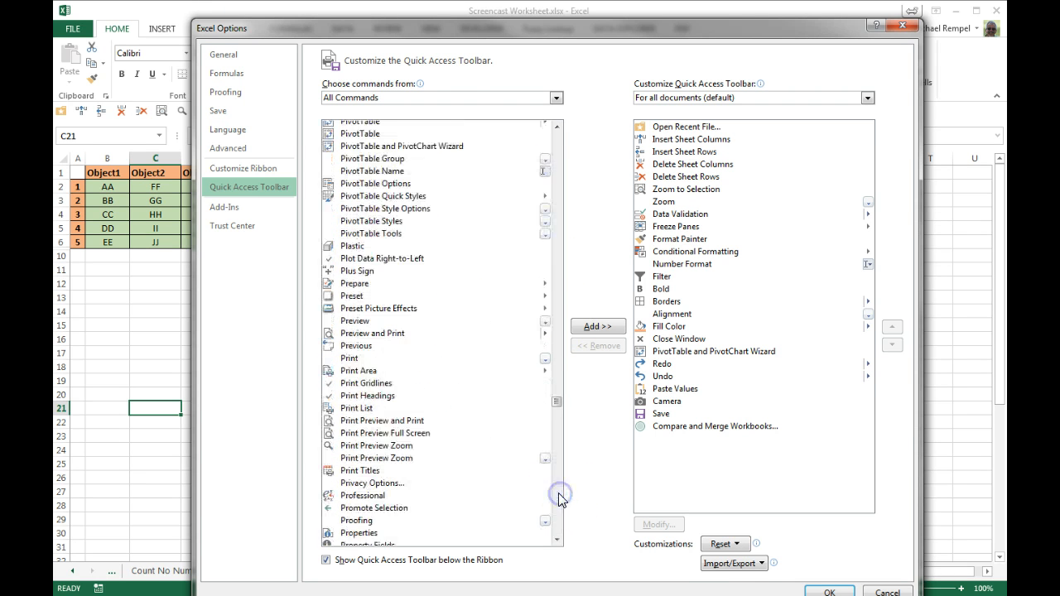
click(399, 149)
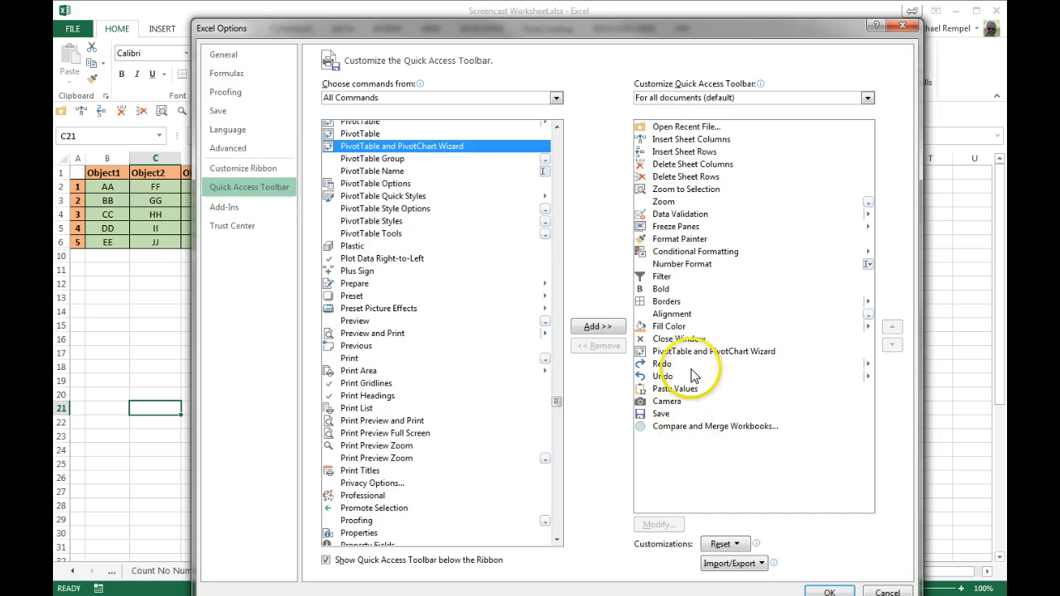
click(658, 352)
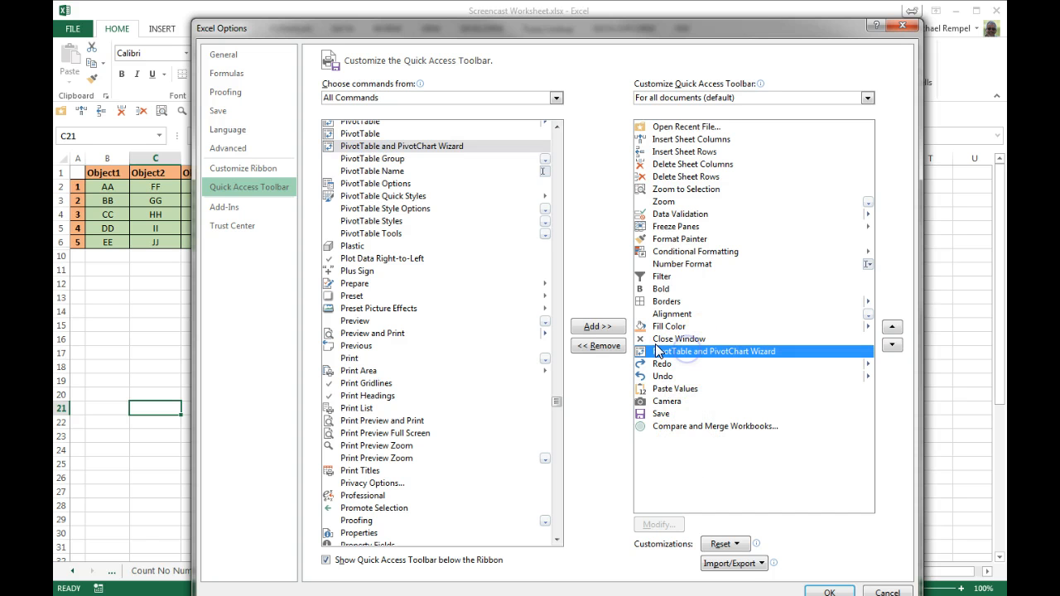
click(880, 590)
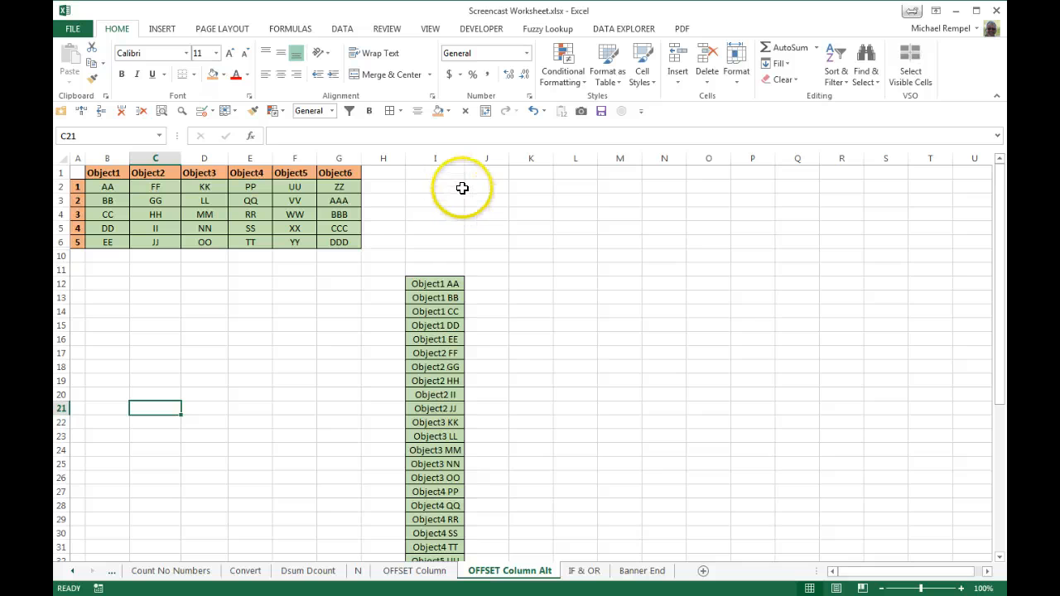
- Enter the note "Alt D P" in cell K3 and remove it again
click(542, 211)
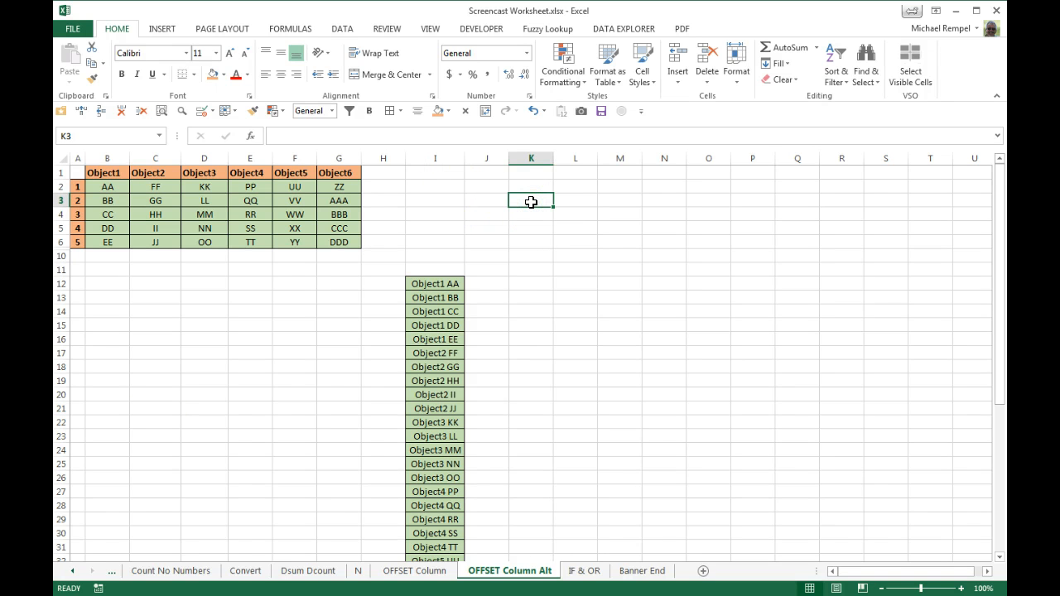
click(533, 202)
text(Alt D)
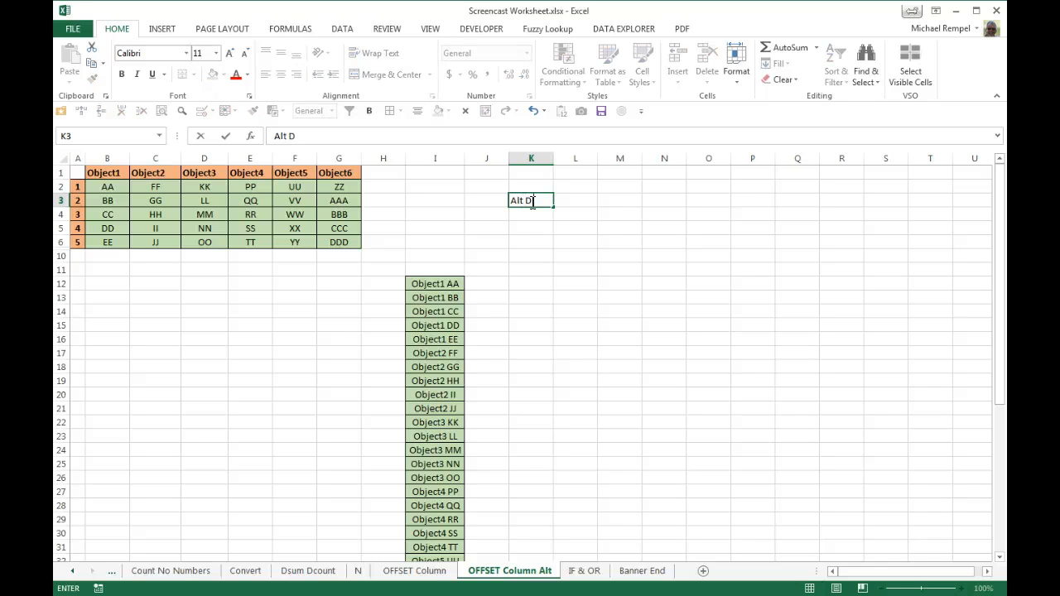
text( P)
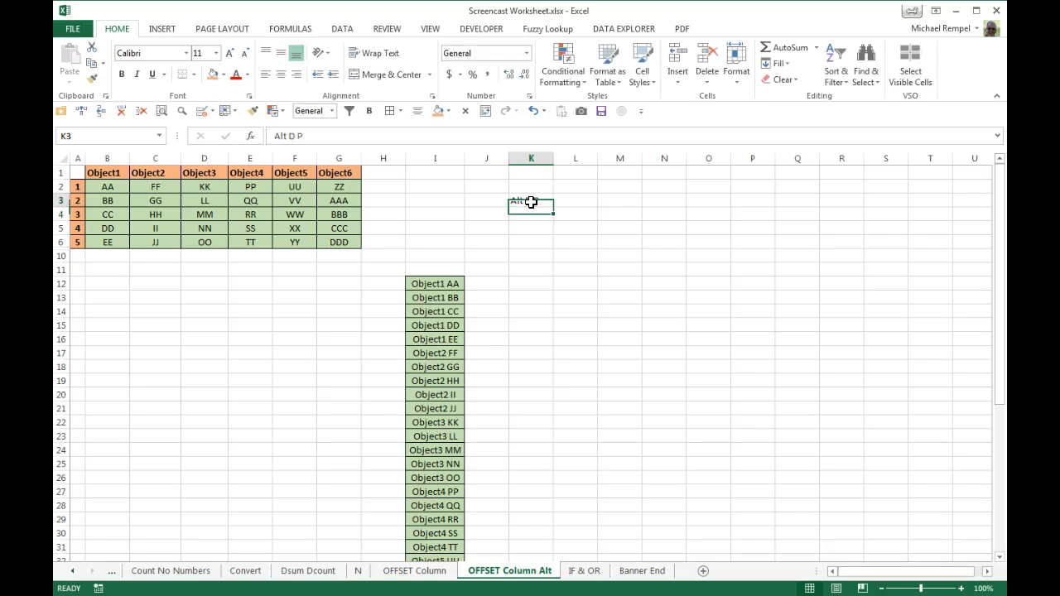
key(Escape)
- Start the PivotTable and PivotChart Wizard for a PivotTable from multiple consolidation ranges, with self-created page fields
key(alt)
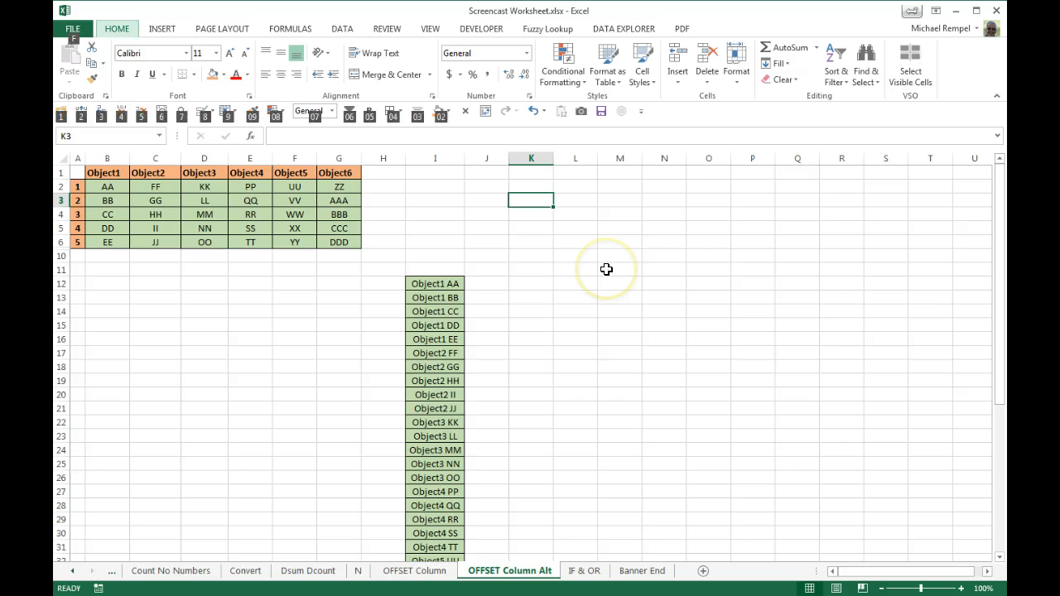
key(d)
key(p)
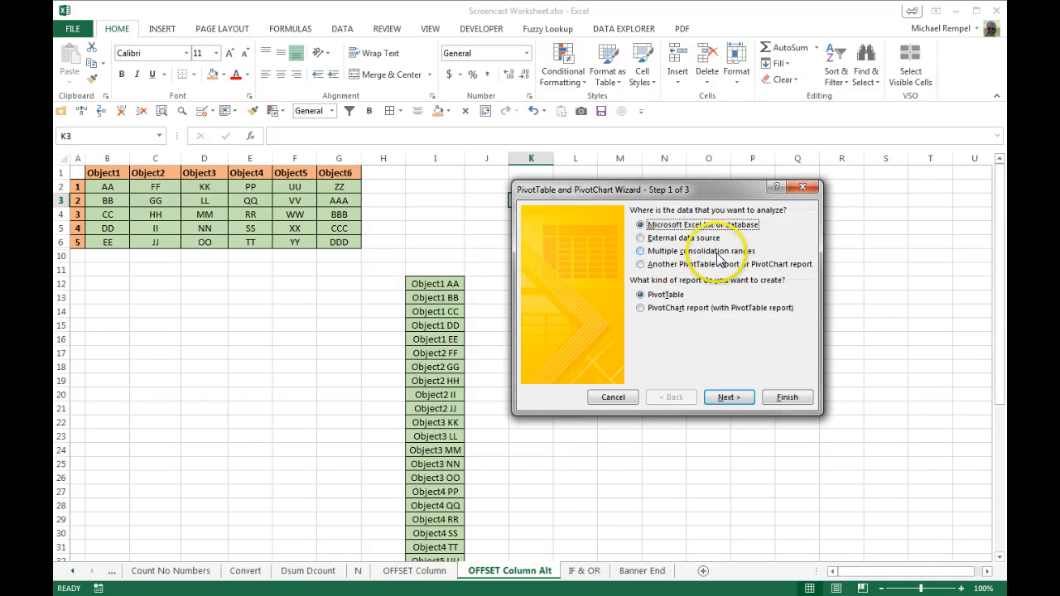
click(642, 253)
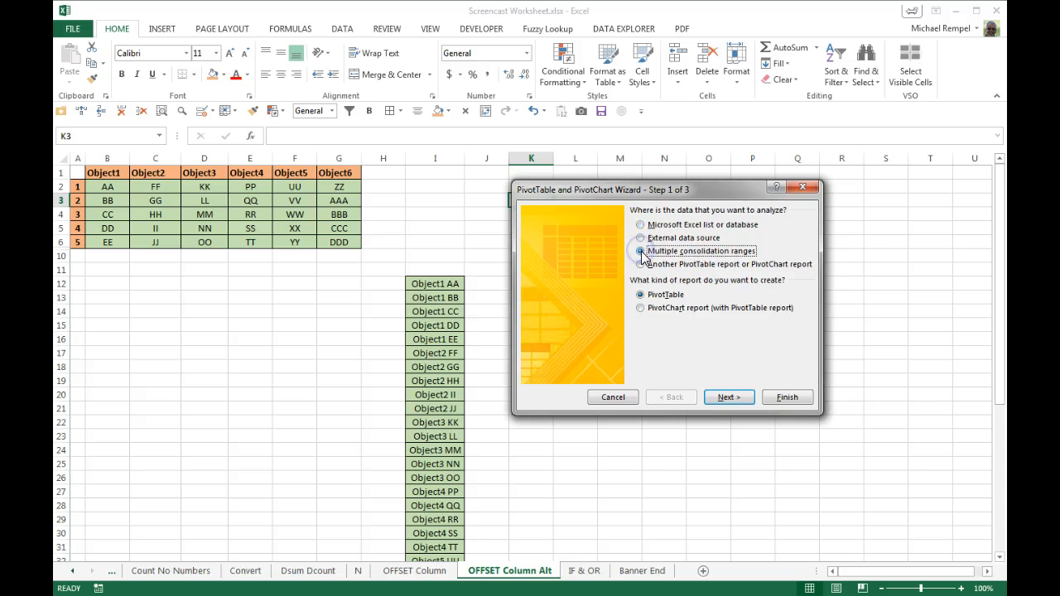
click(726, 399)
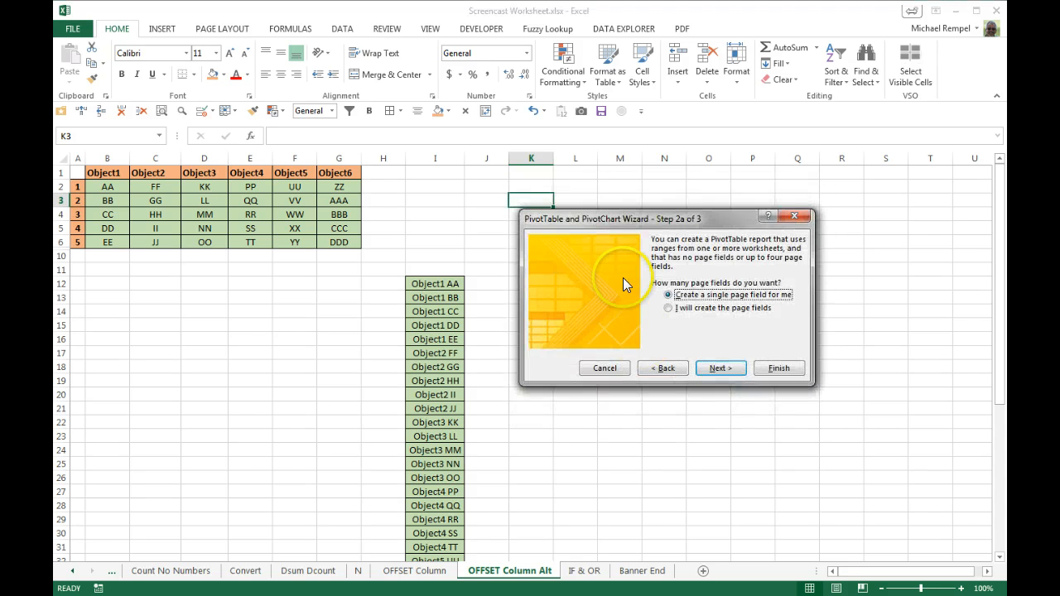
click(666, 308)
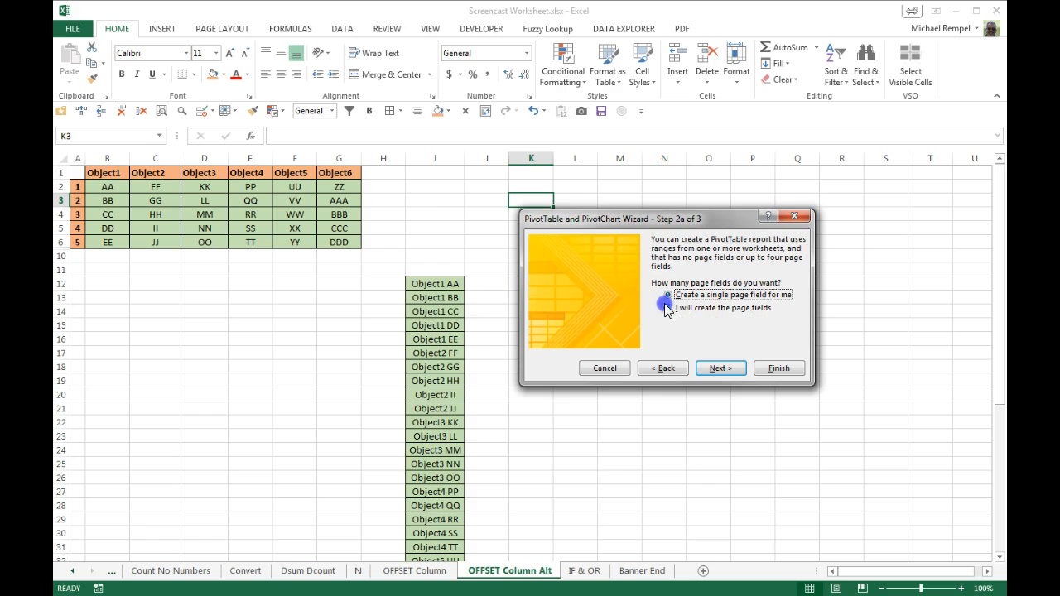
click(717, 368)
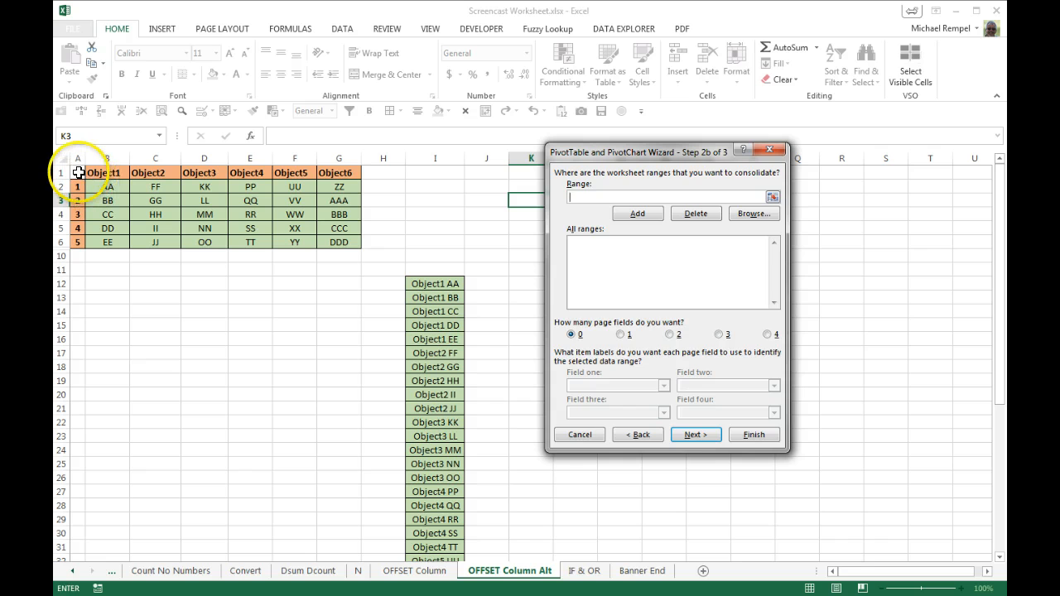
- Add A1:G6 of OFFSET Column Alt as the consolidation range and create the PivotTable on a new worksheet
drag(78, 172, 330, 251)
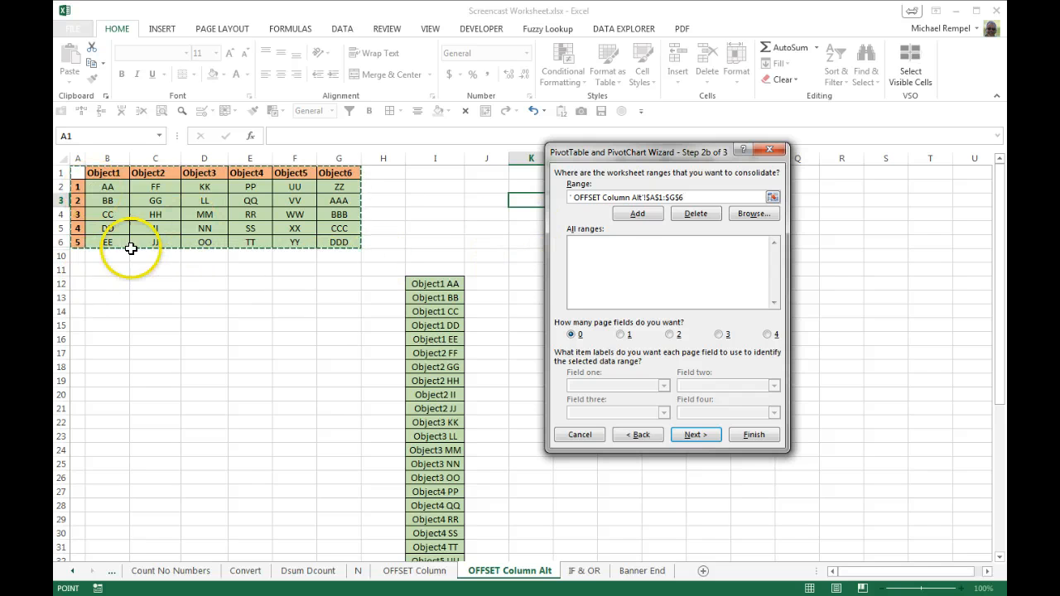
click(634, 217)
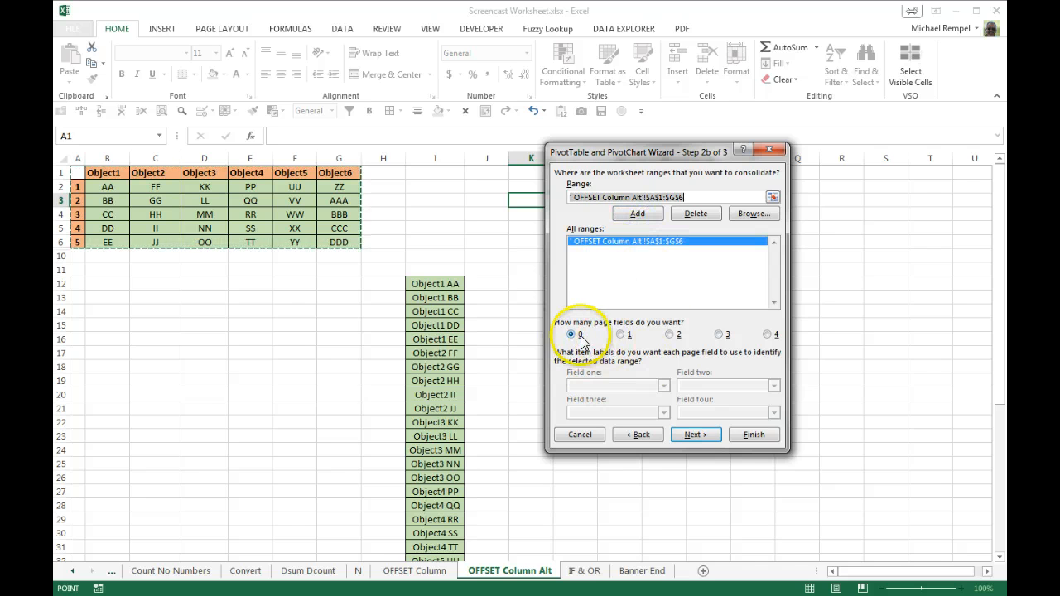
click(689, 436)
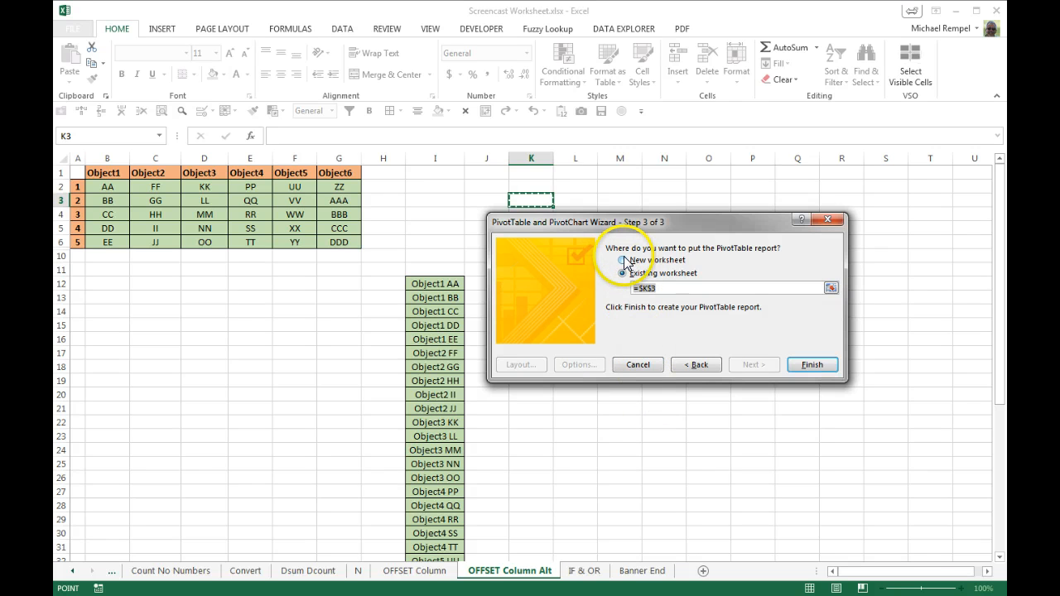
click(624, 260)
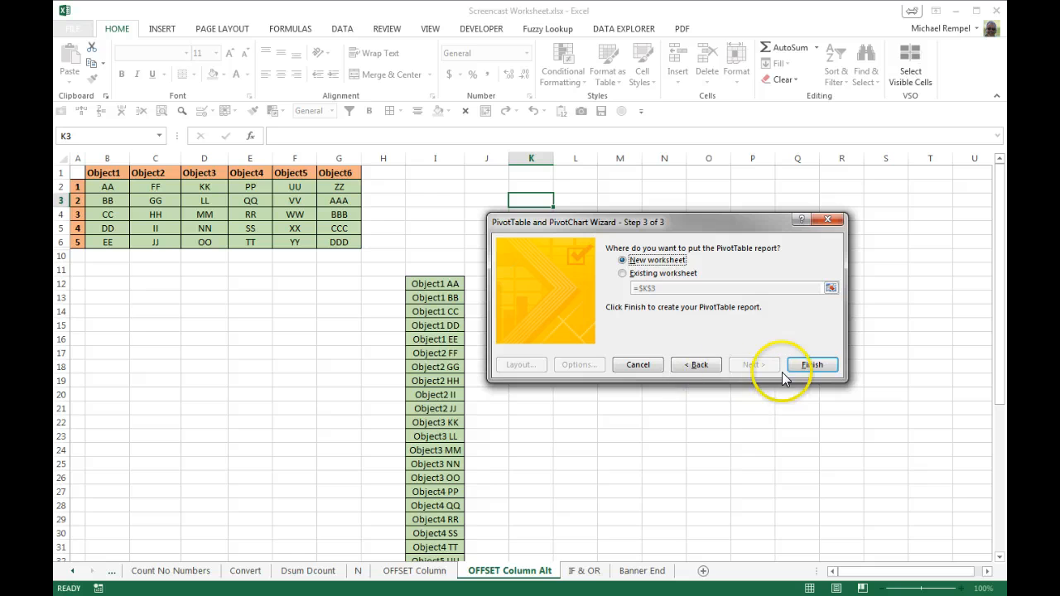
click(809, 365)
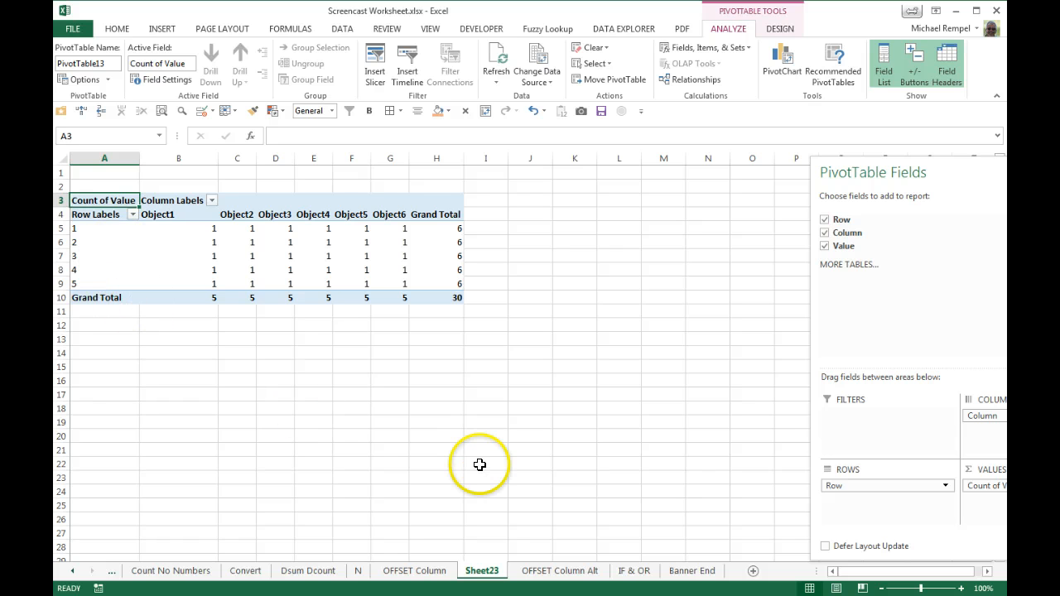
- Extract the records behind the PivotTable's overall grand total to a new sheet and sort them by Column from A to Z
double_click(448, 297)
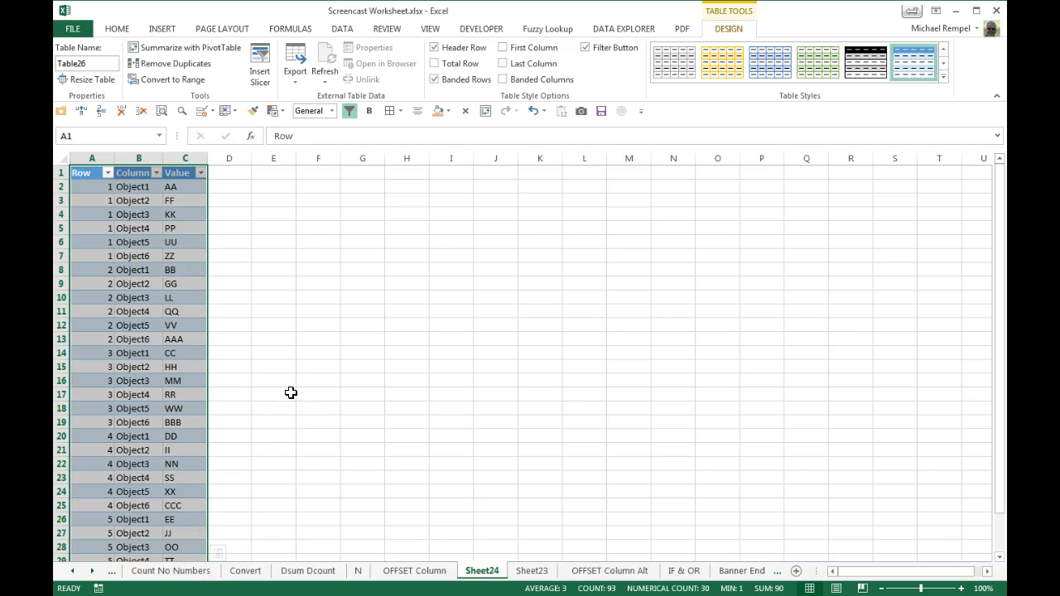
click(274, 298)
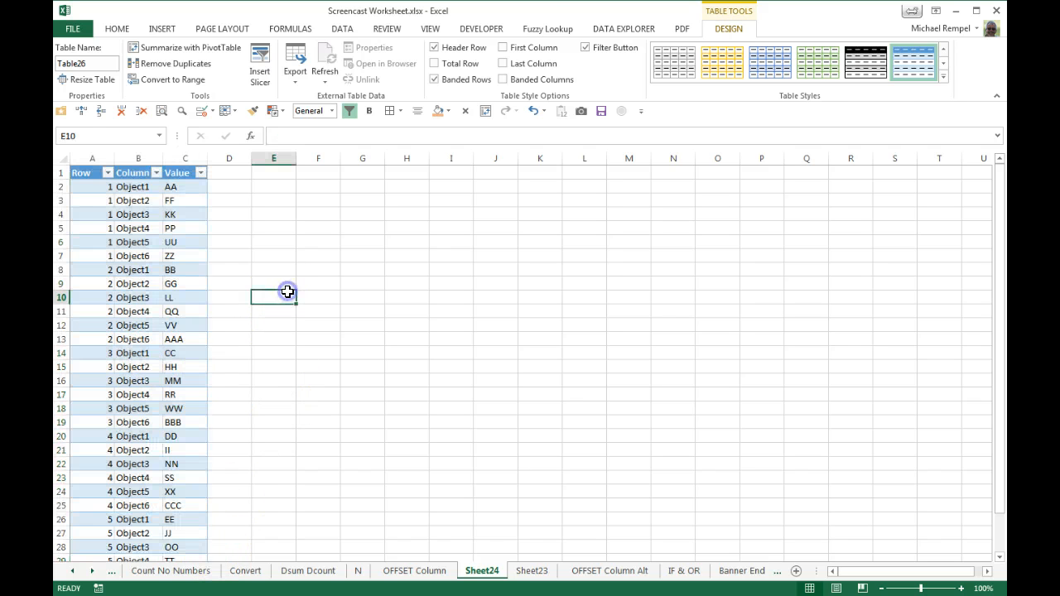
click(156, 173)
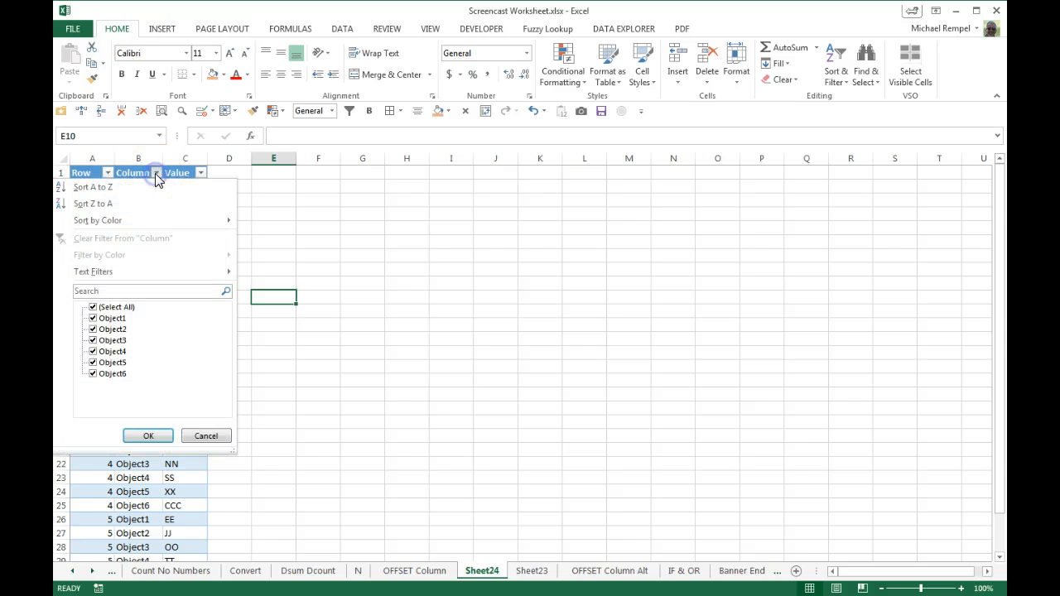
click(89, 187)
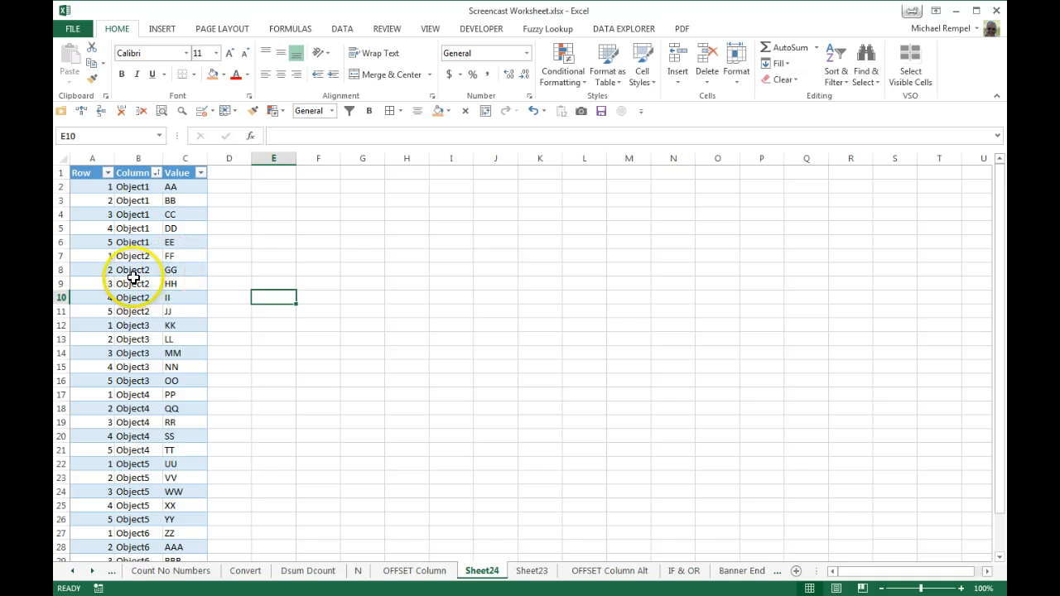
click(228, 186)
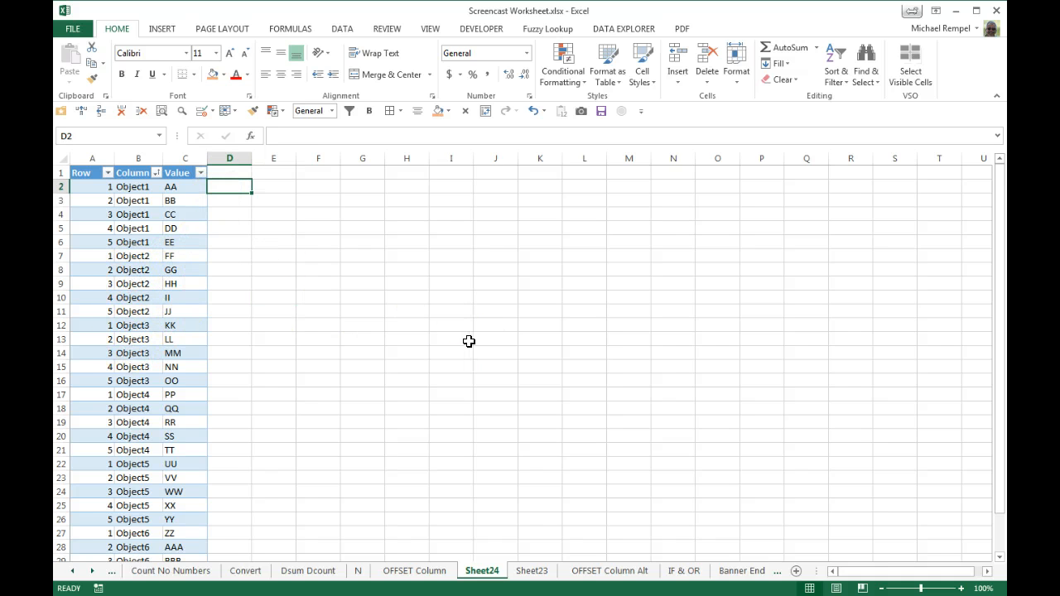
text(=)
click(133, 189)
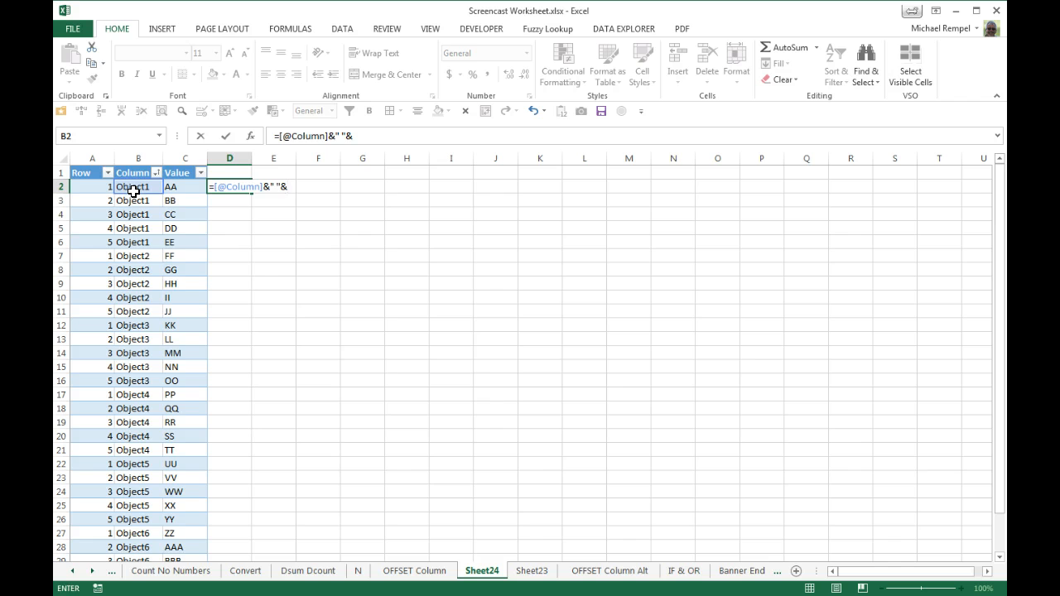
click(180, 184)
key(Return)
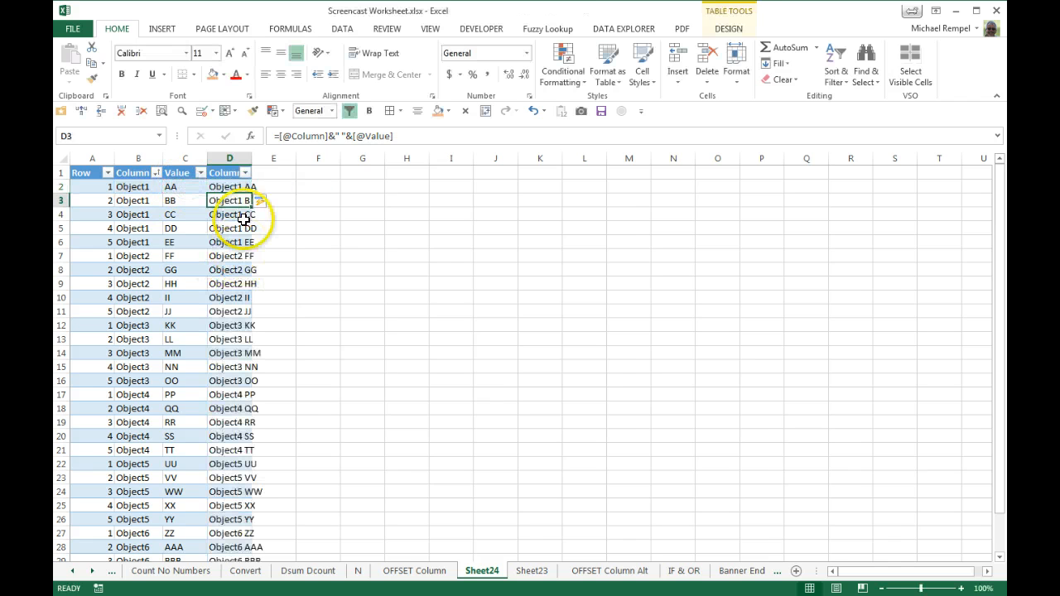
- Fit column D to its contents, then copy D2:D31 as values to OFFSET Column Alt starting in J12 and autofit column J
double_click(250, 164)
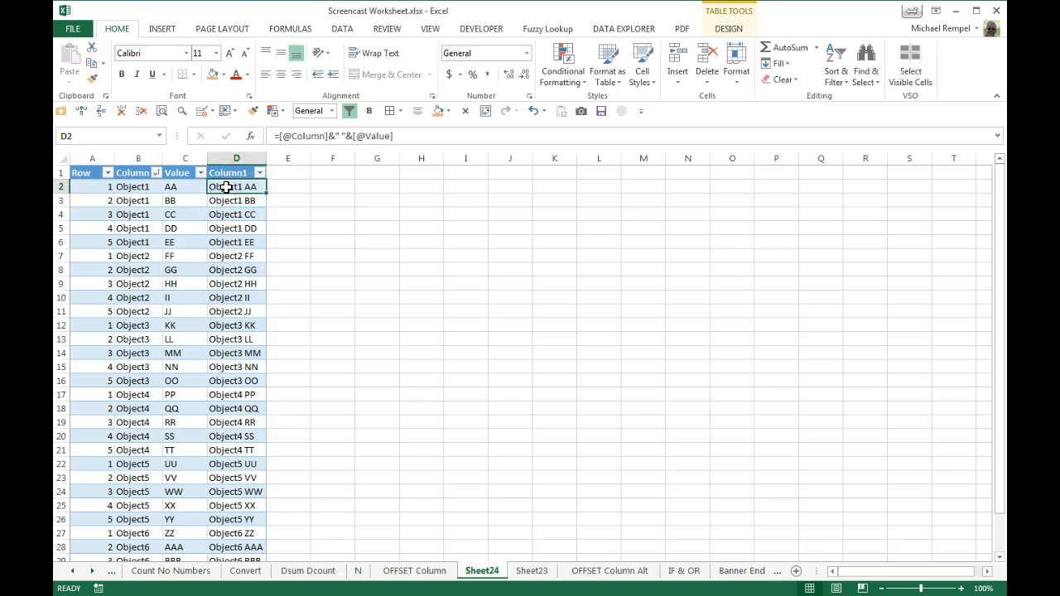
key(ctrl+shift+Down)
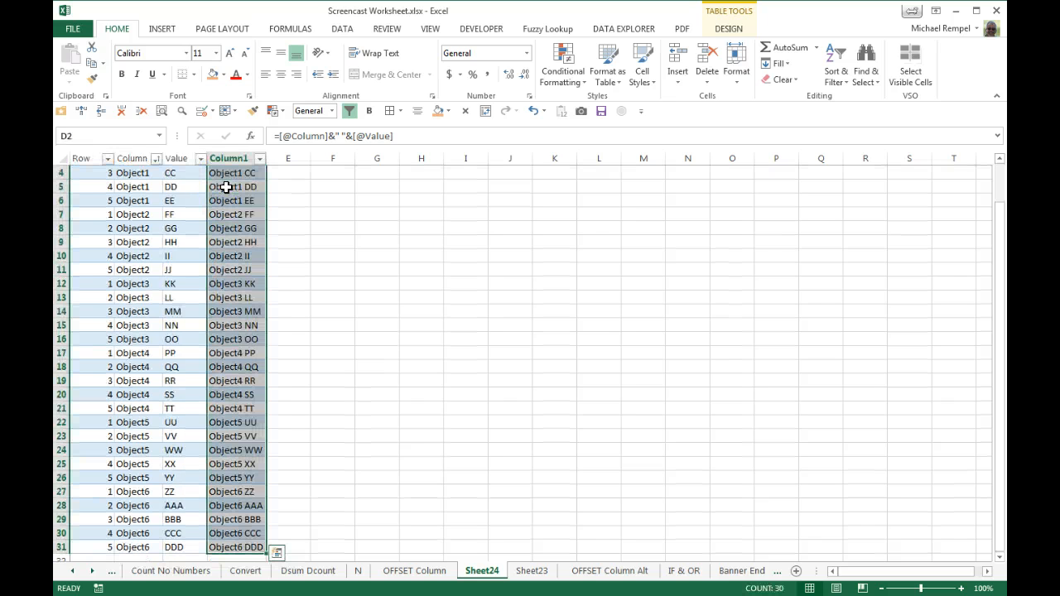
key(ctrl+c)
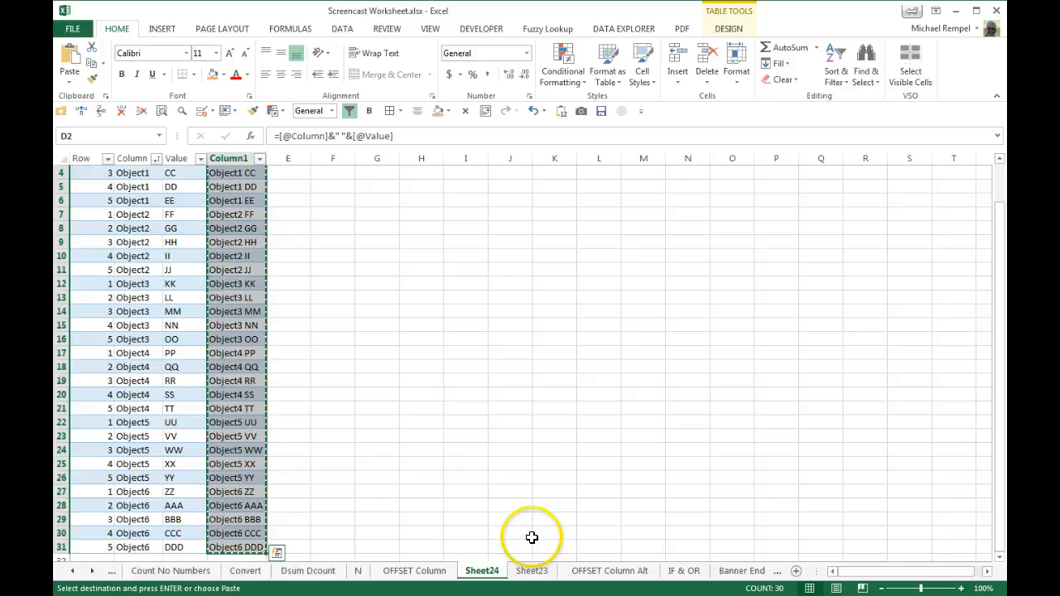
click(610, 571)
click(488, 283)
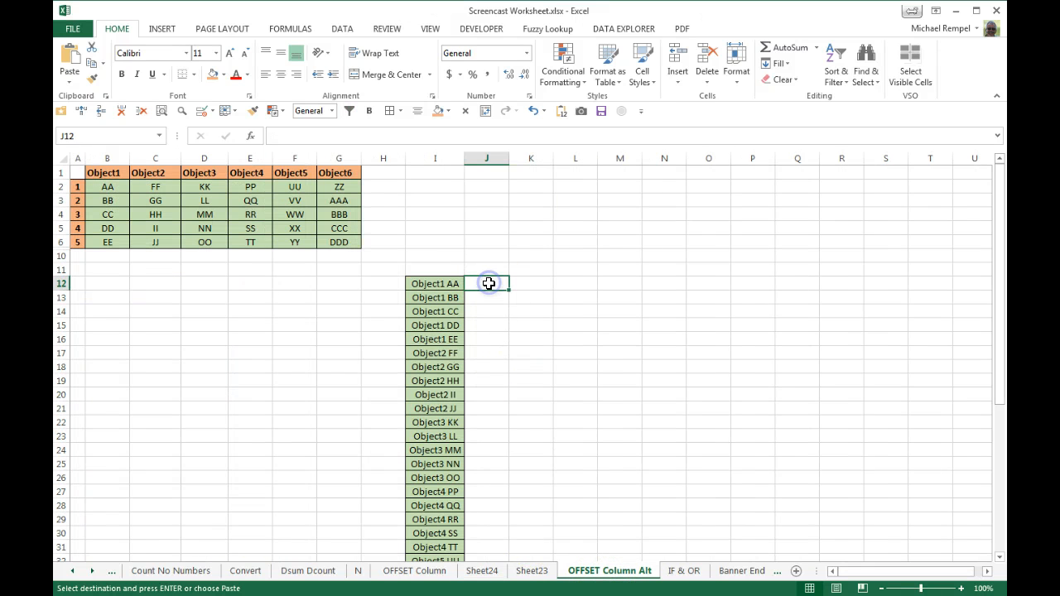
right_click(489, 283)
mouse_move(596, 361)
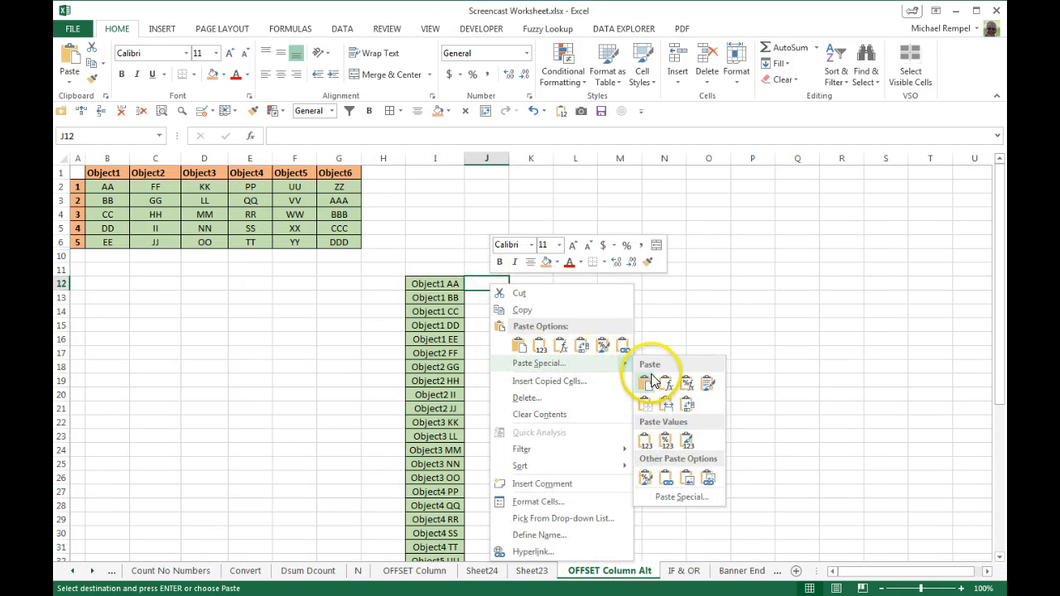
click(645, 441)
click(545, 358)
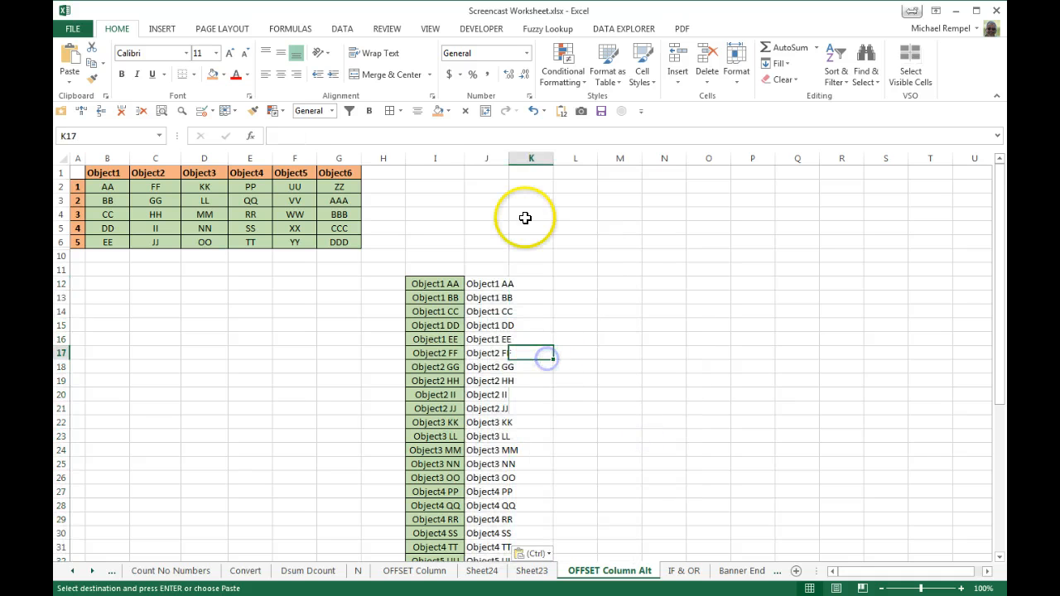
double_click(510, 157)
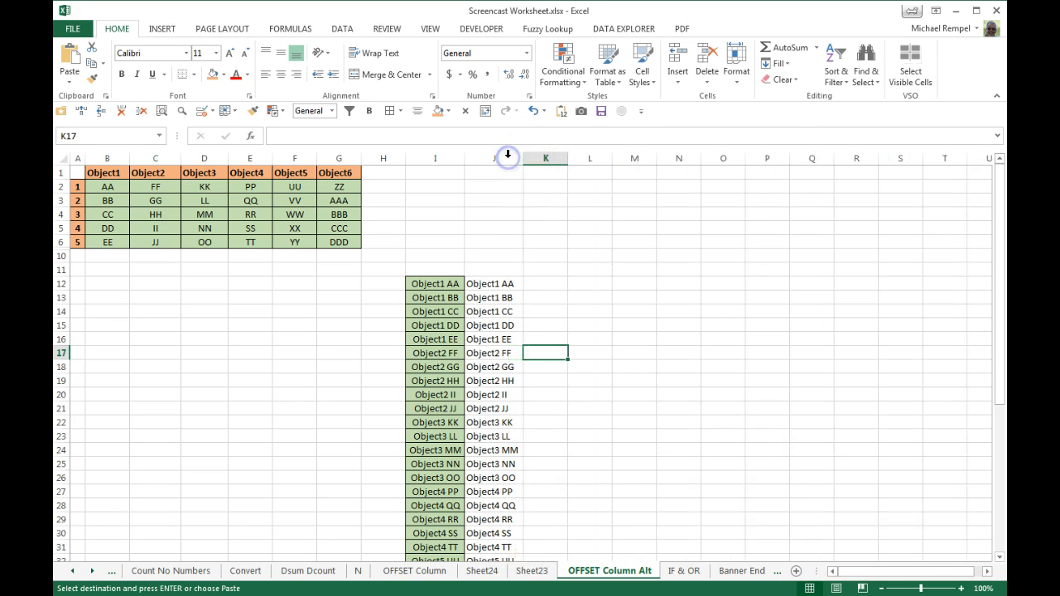
- Compare the two label lists with the formula =I12=J12 in K12 and fill it down to row 41
click(538, 282)
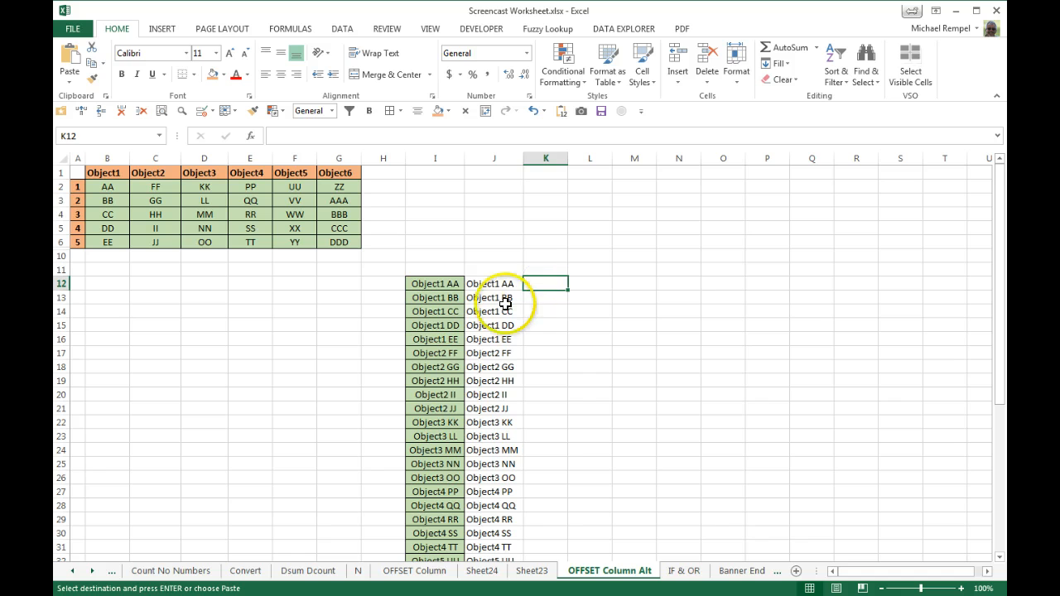
text(=)
click(424, 283)
text(=)
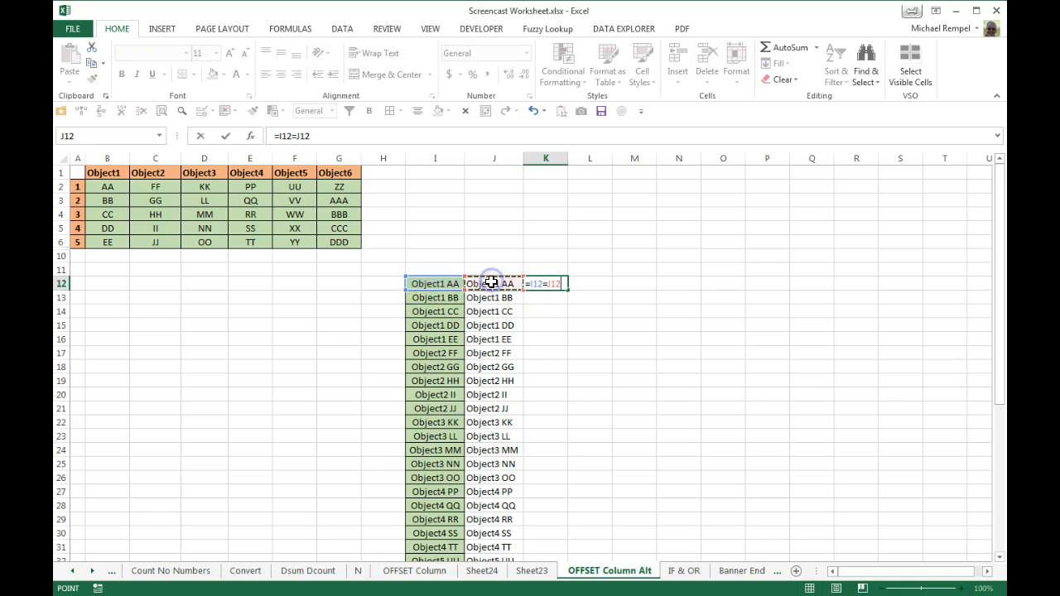
key(ctrl+Return)
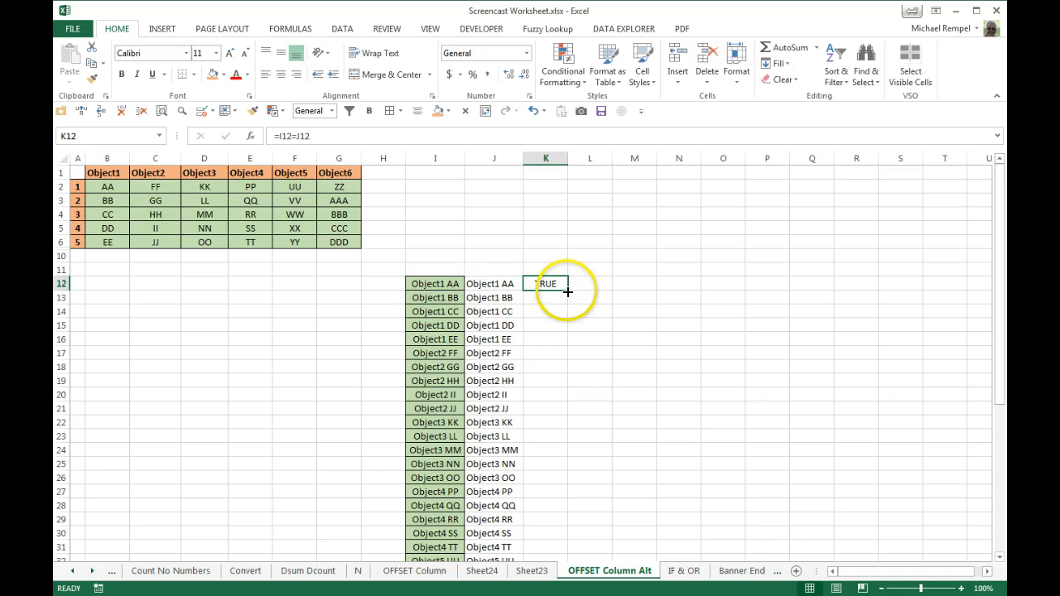
double_click(567, 292)
scroll(606, 339, down, 8)
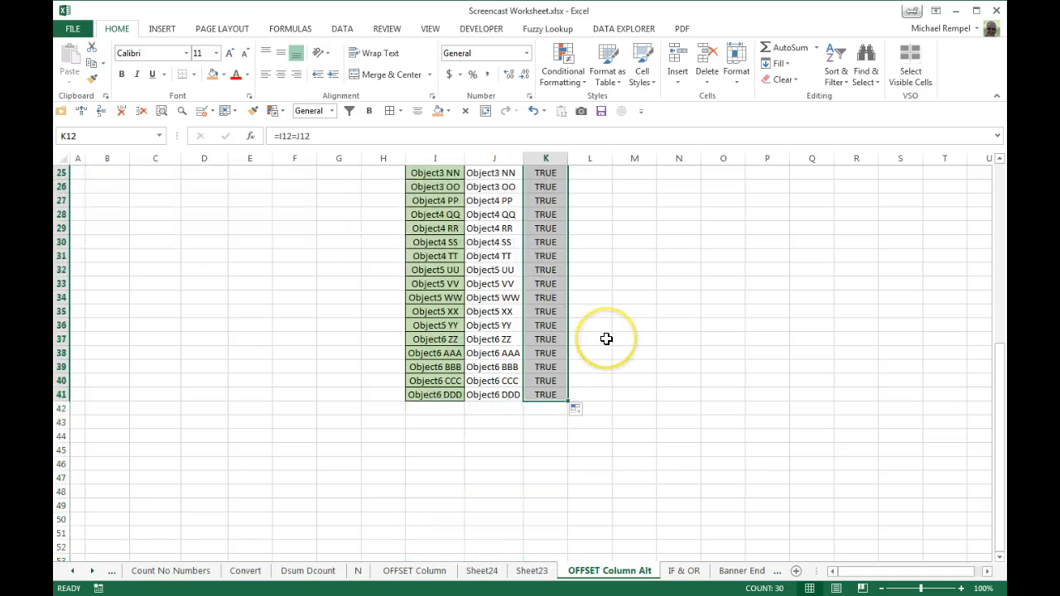
scroll(607, 338, up, 8)
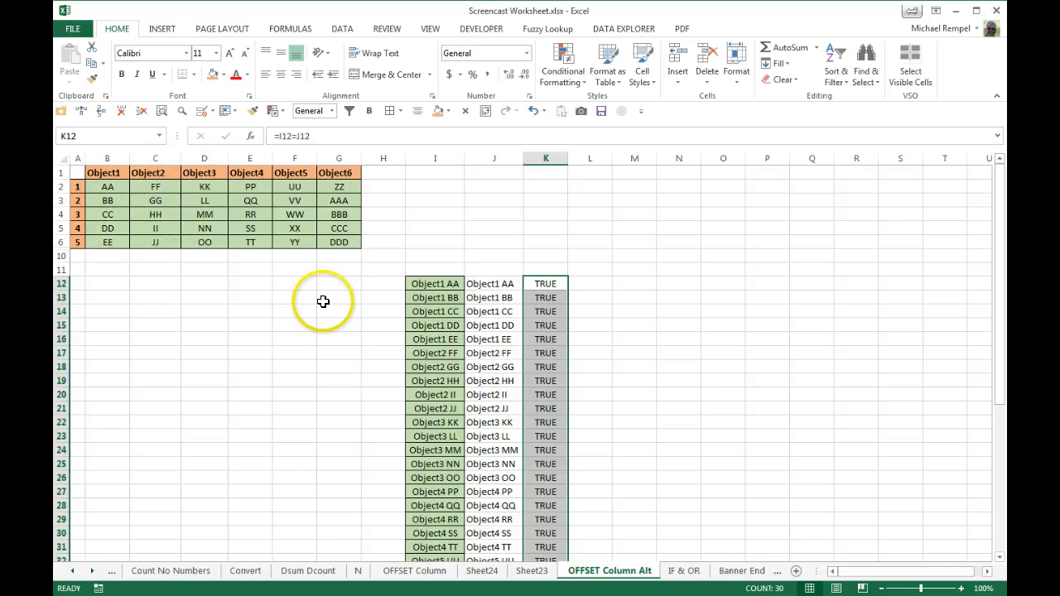
- Unhide the hidden rows between rows 6 and 10 of the source table
click(329, 432)
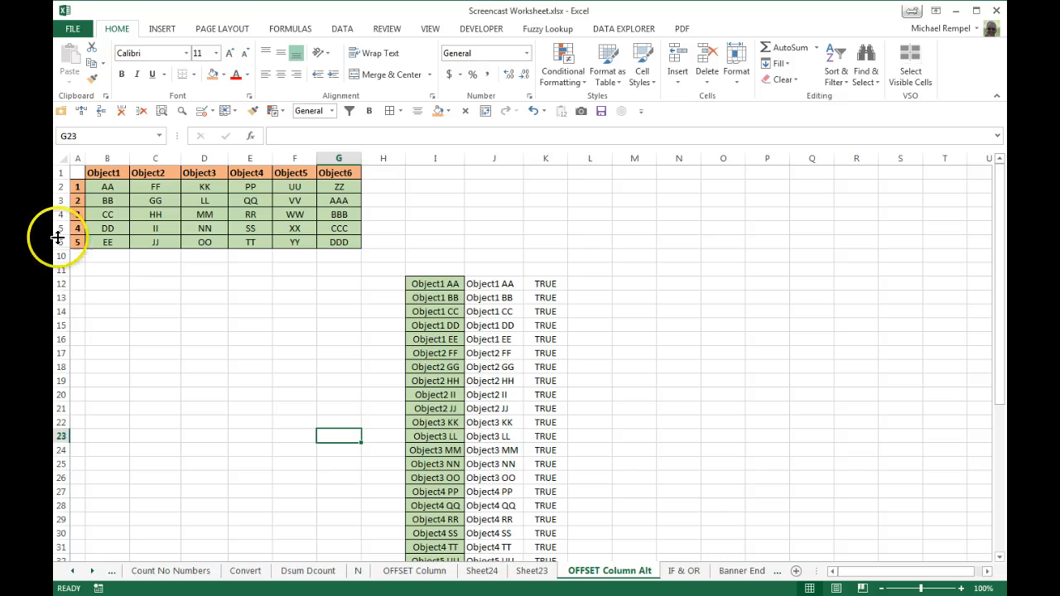
drag(55, 243, 61, 256)
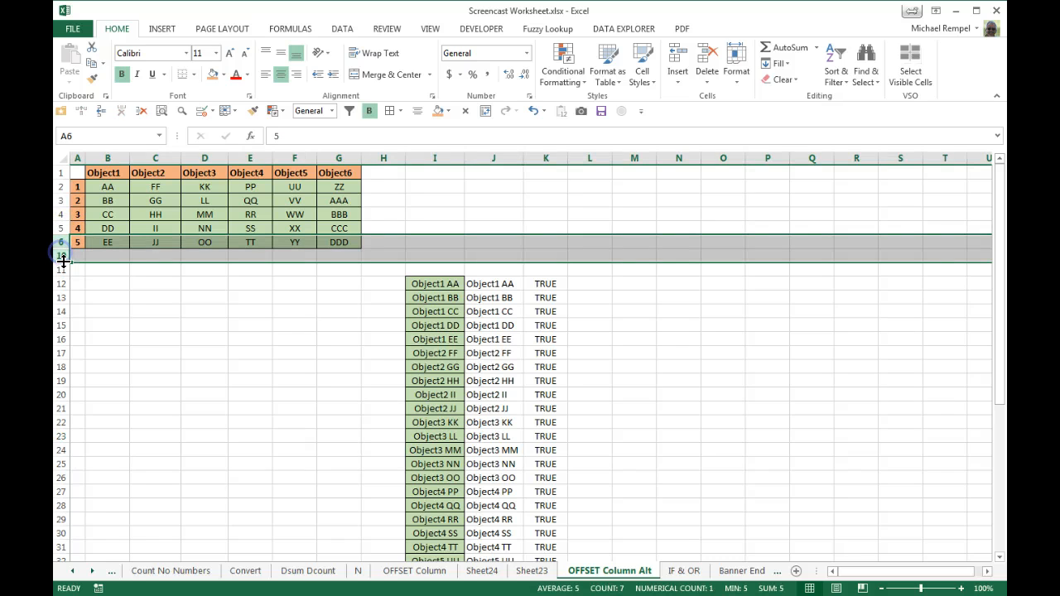
right_click(59, 256)
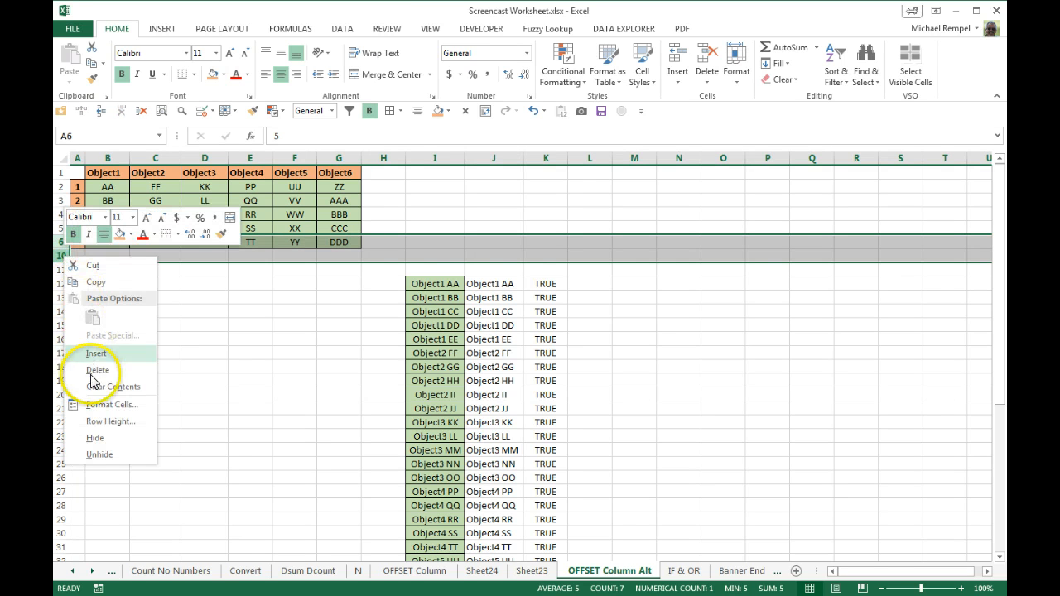
click(95, 451)
click(158, 379)
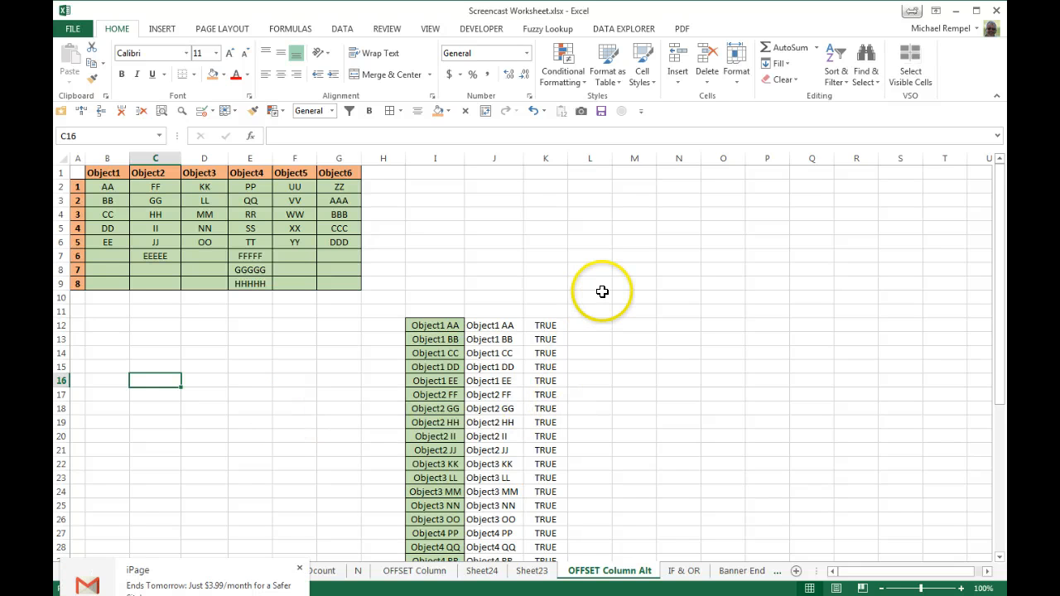
click(300, 565)
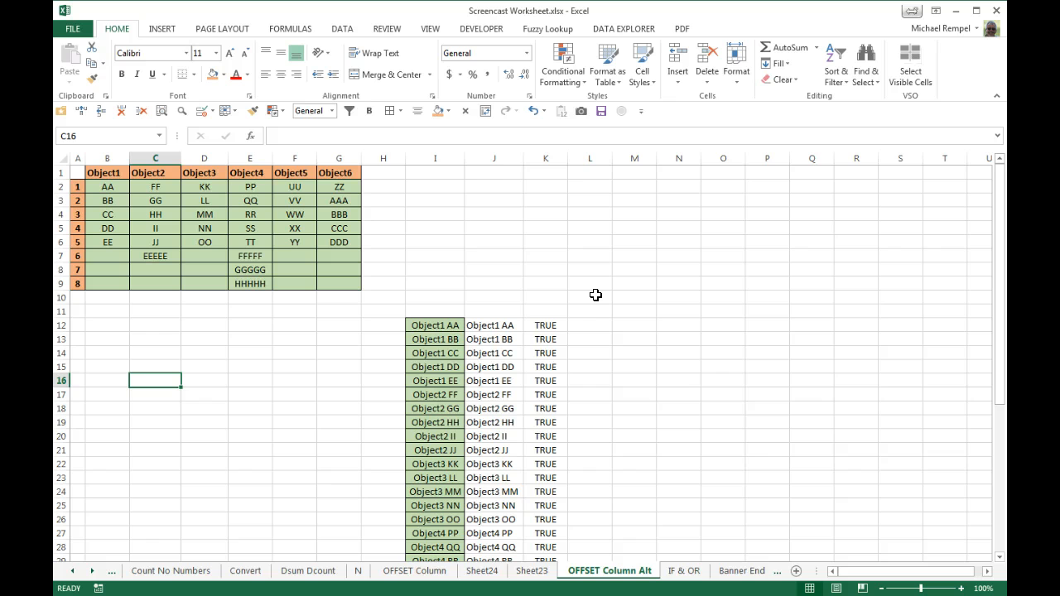
- Start a new PivotTable from multiple consolidation ranges in the PivotTable and PivotChart Wizard, choosing to create the page fields manually
key(alt+d)
key(p)
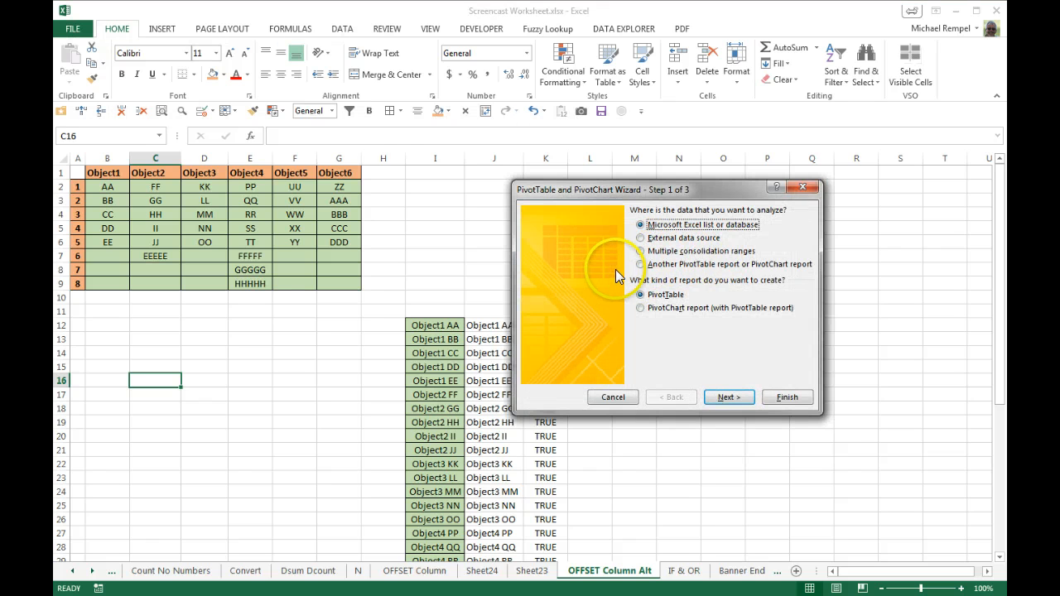
click(642, 251)
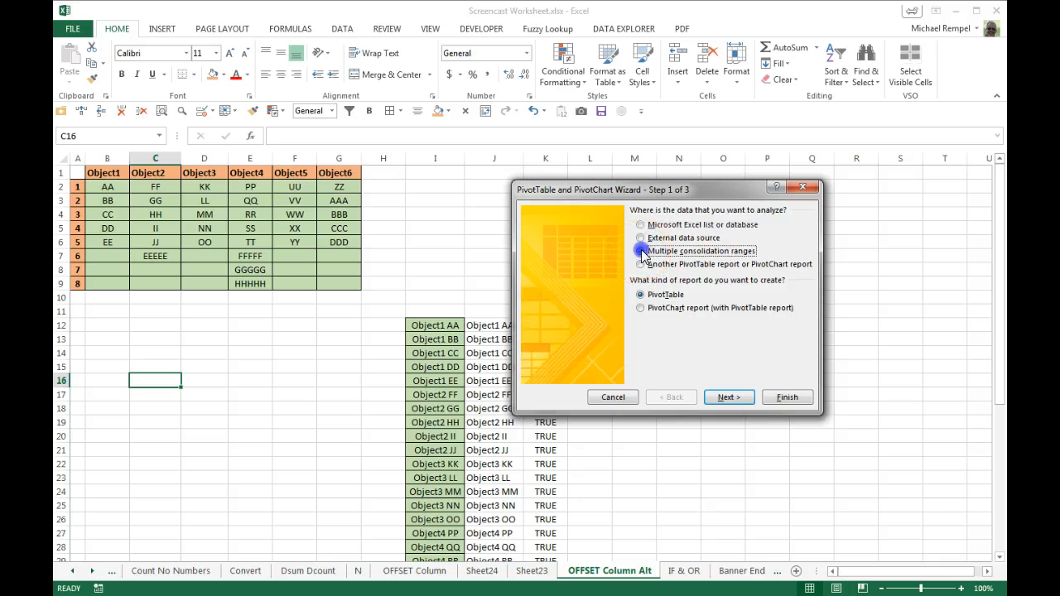
click(726, 397)
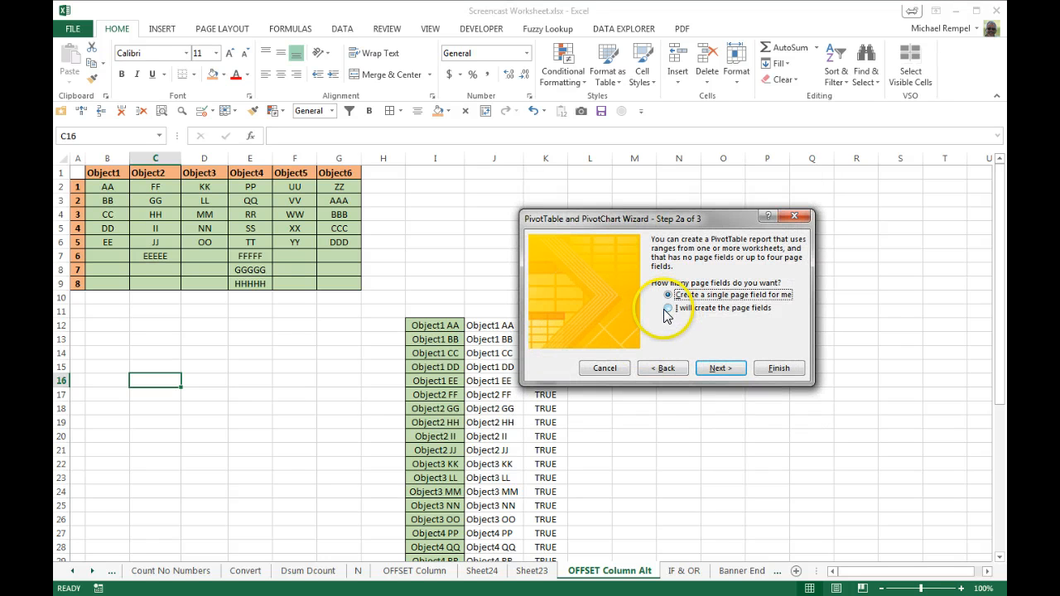
click(668, 308)
click(716, 368)
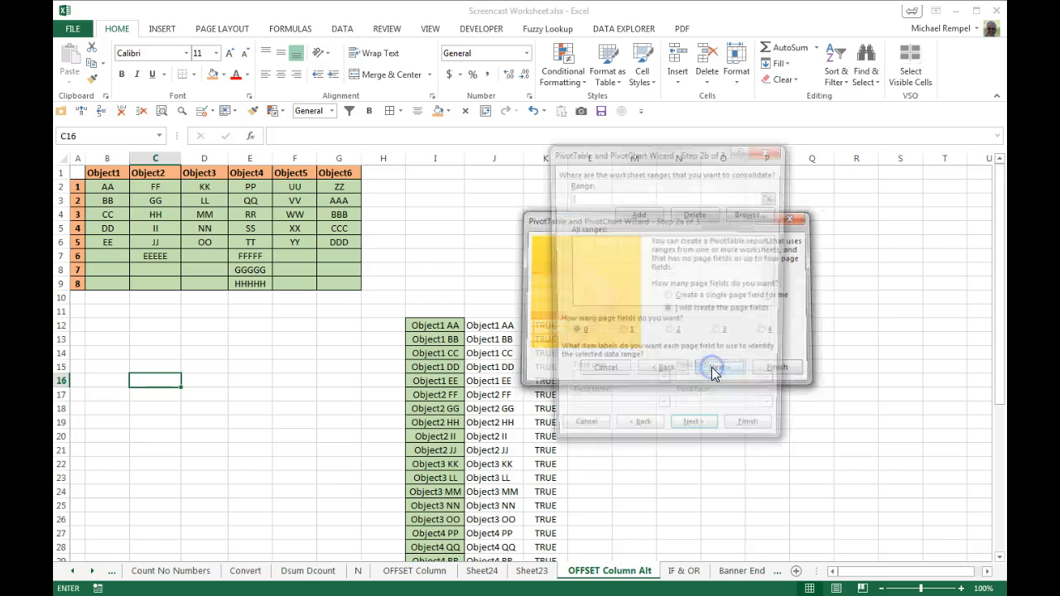
- Add A1:G9 of OFFSET Column Alt as the consolidation range and place the PivotTable on a new worksheet
drag(79, 173, 320, 283)
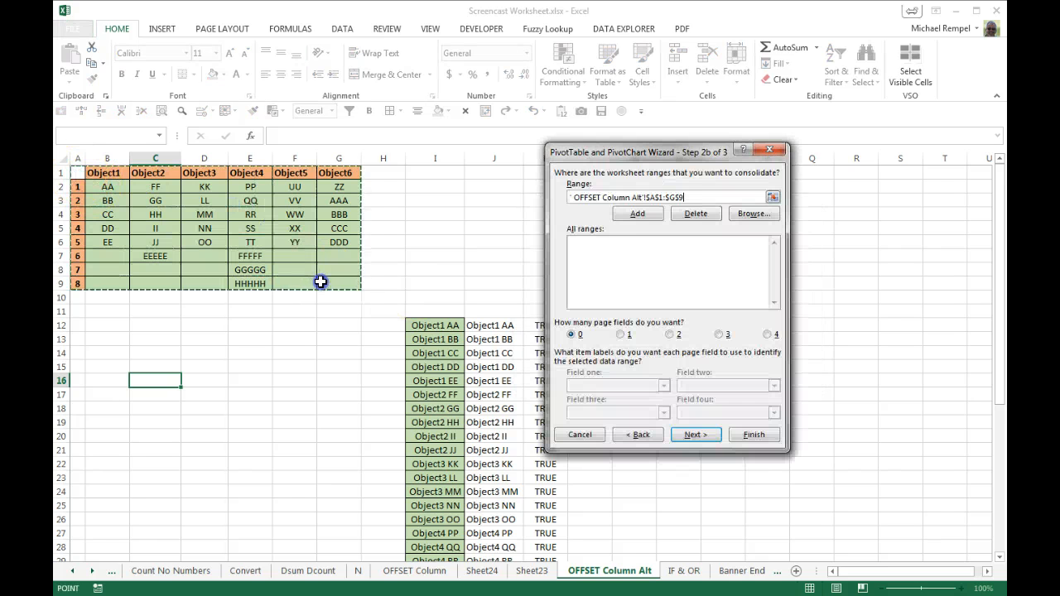
click(638, 214)
click(694, 434)
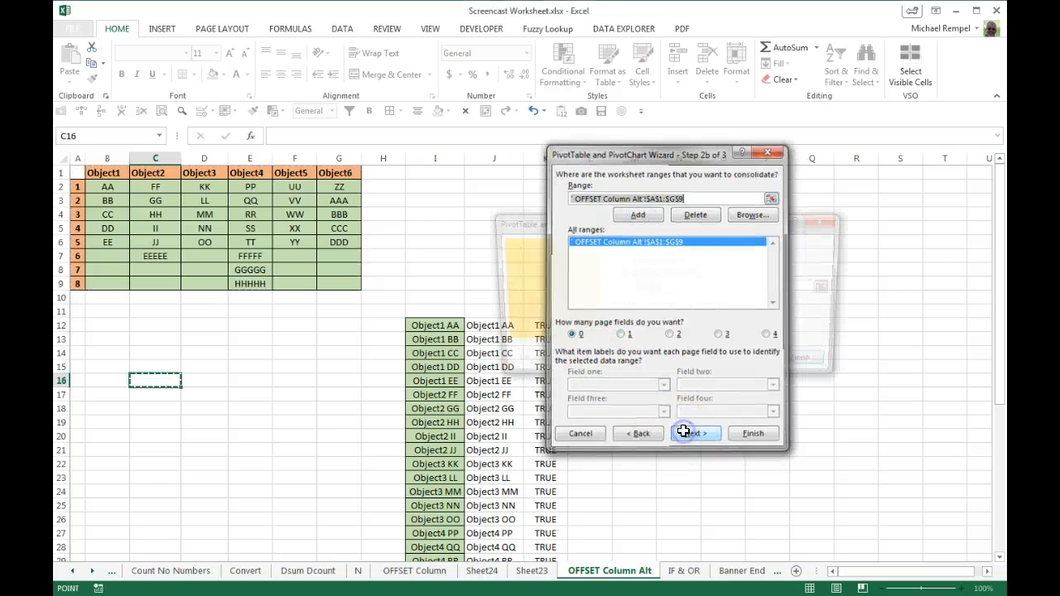
click(623, 260)
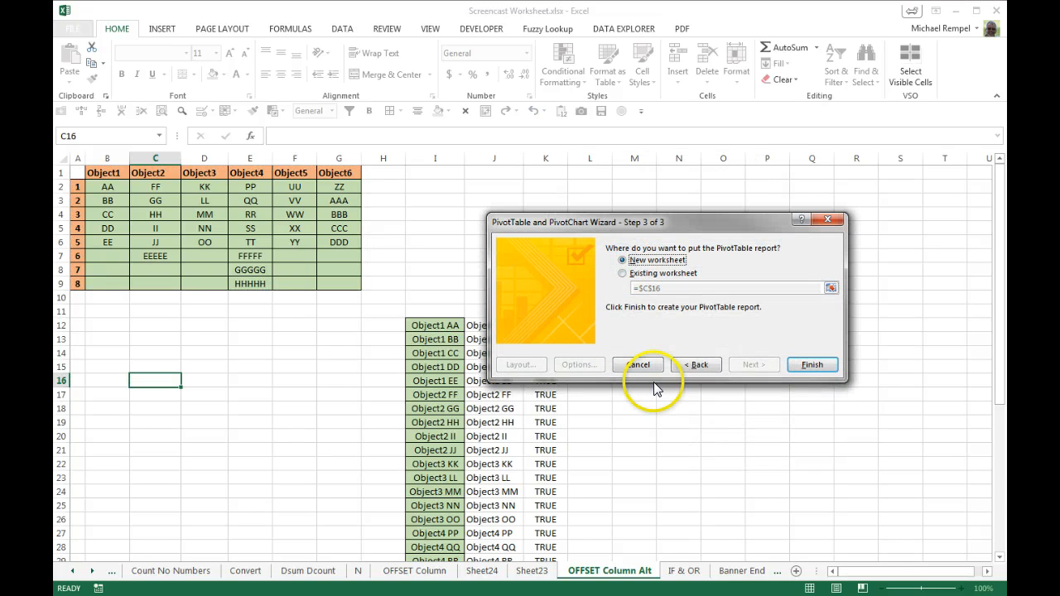
click(811, 365)
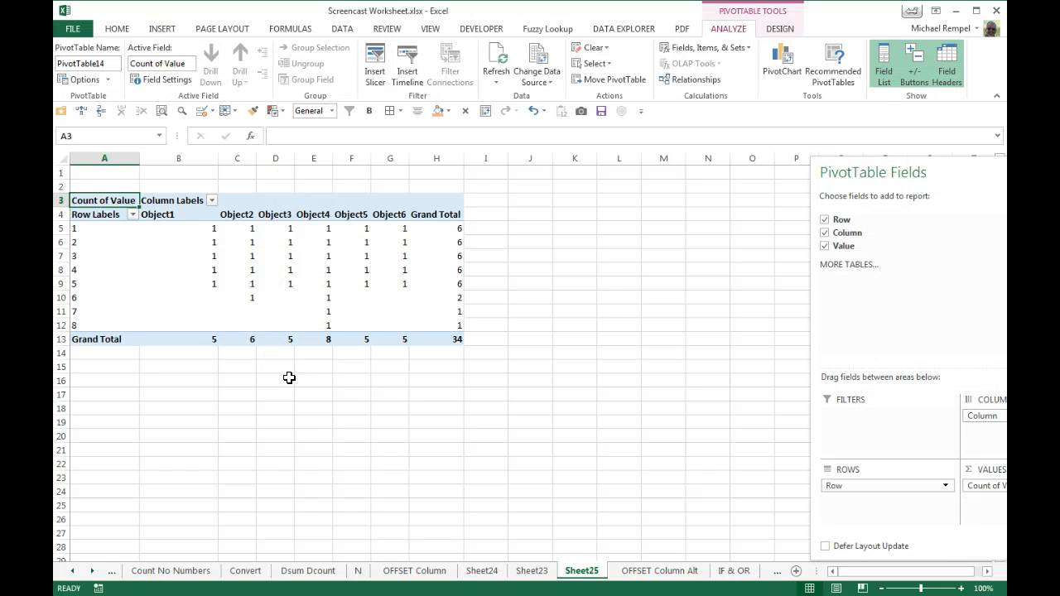
- Drill into the new PivotTable's overall grand total to list its records, and sort them by Column from A to Z
double_click(445, 339)
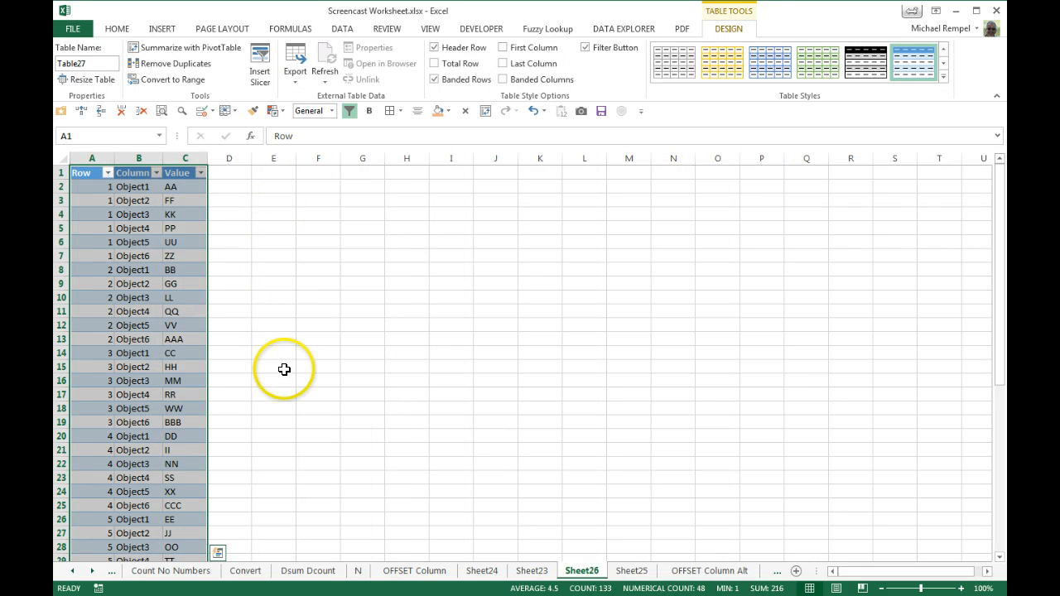
click(156, 173)
click(111, 187)
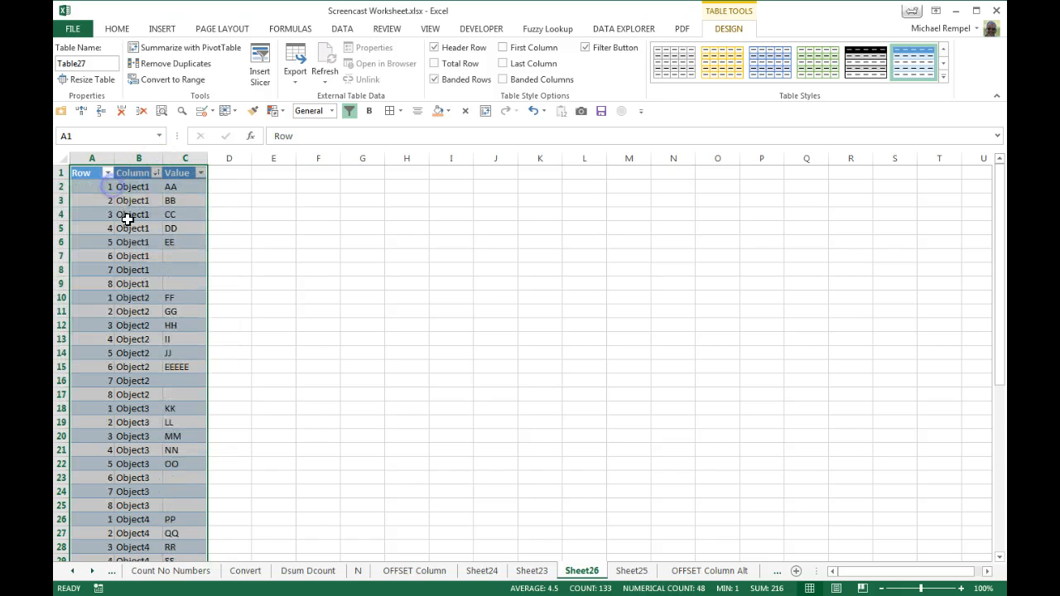
- Filter the Value column to exclude blank entries
click(200, 173)
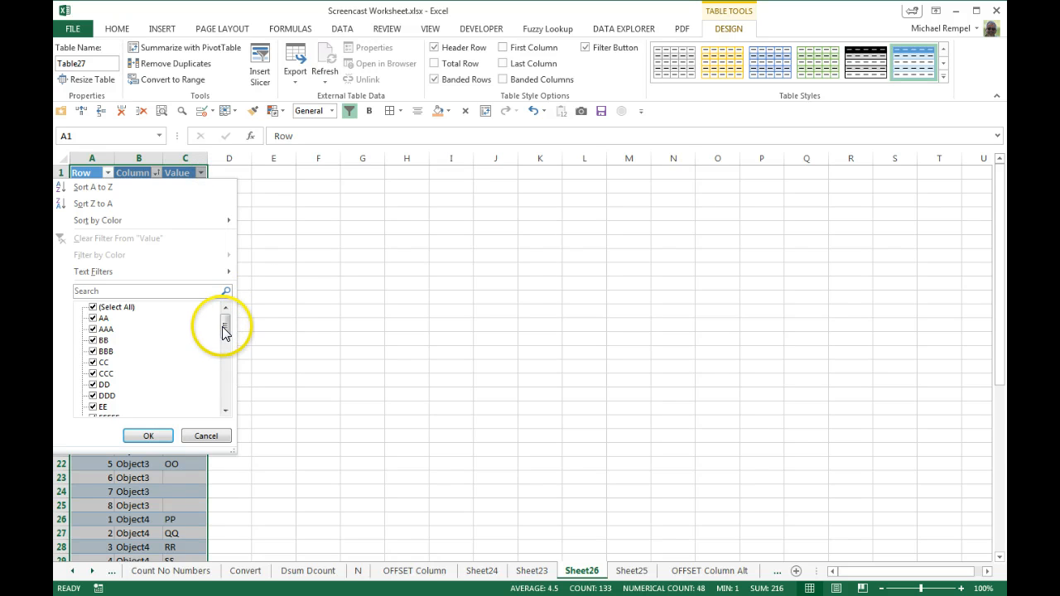
drag(233, 371, 237, 407)
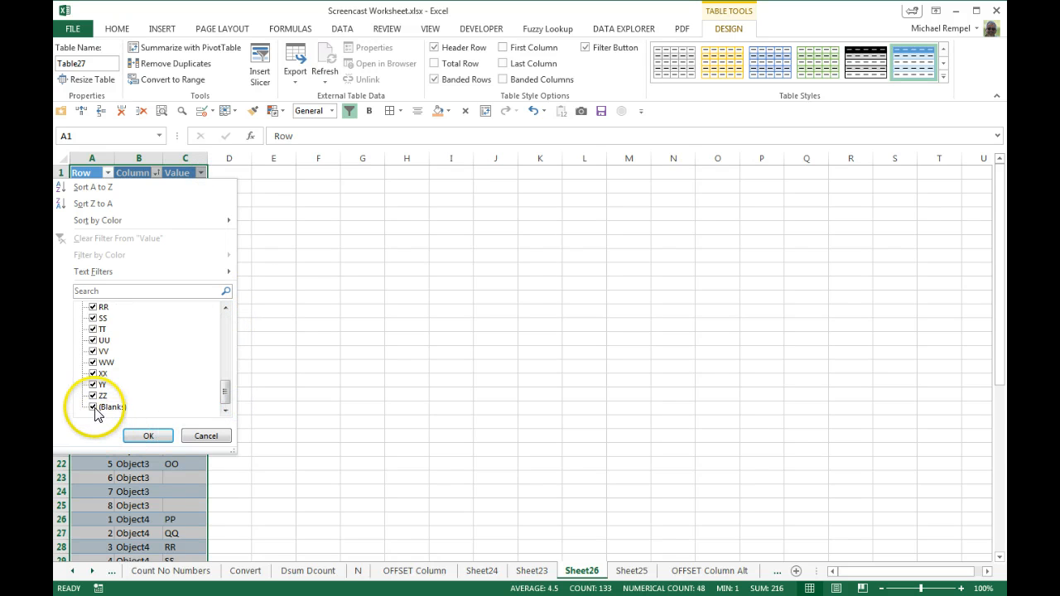
click(148, 435)
click(315, 408)
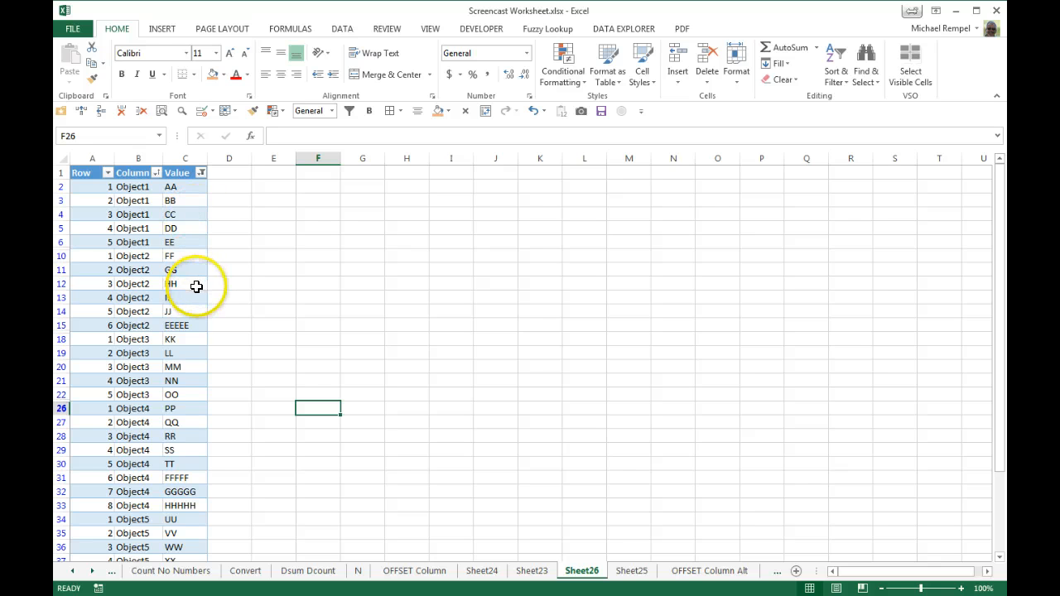
click(229, 190)
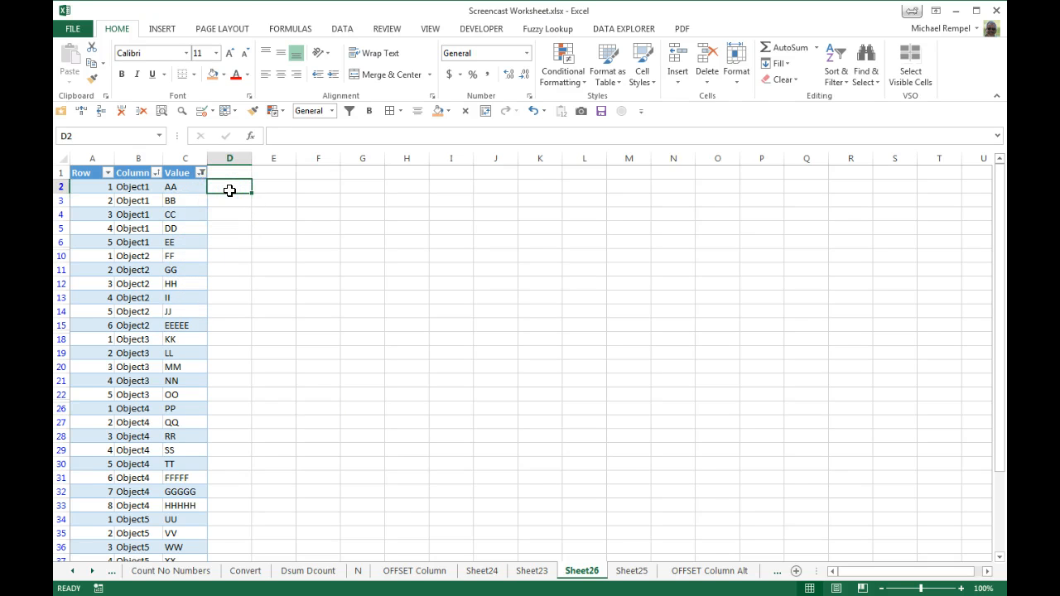
text(=)
click(142, 186)
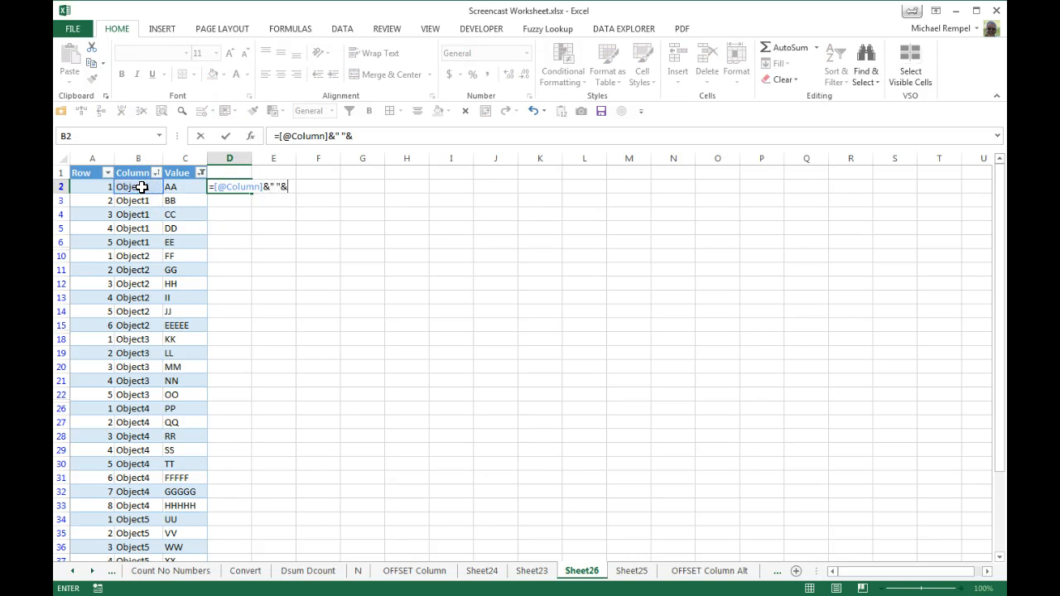
text(&" "&)
click(194, 187)
key(Return)
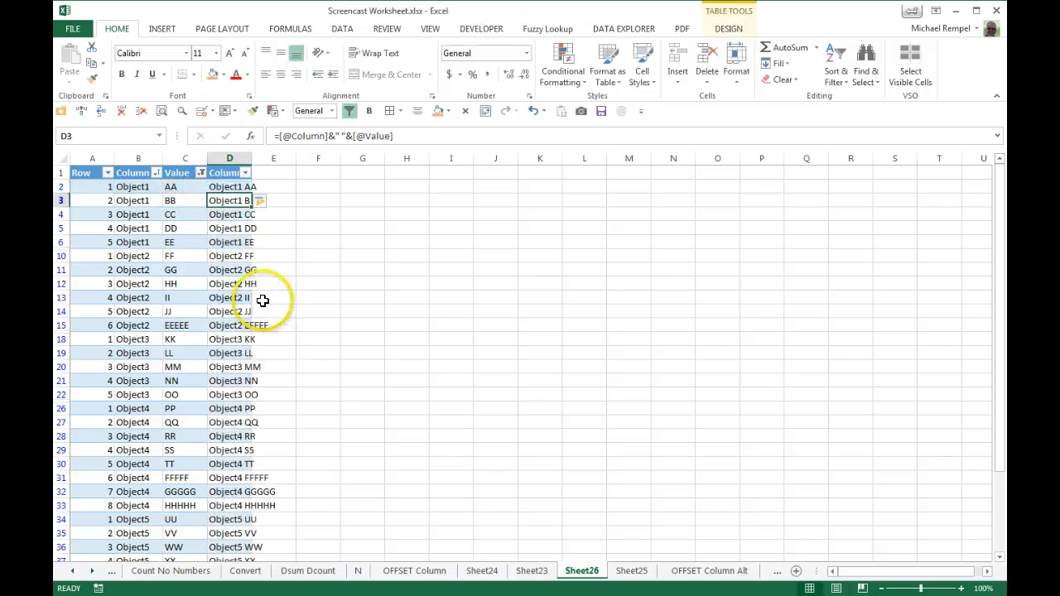
key(Up)
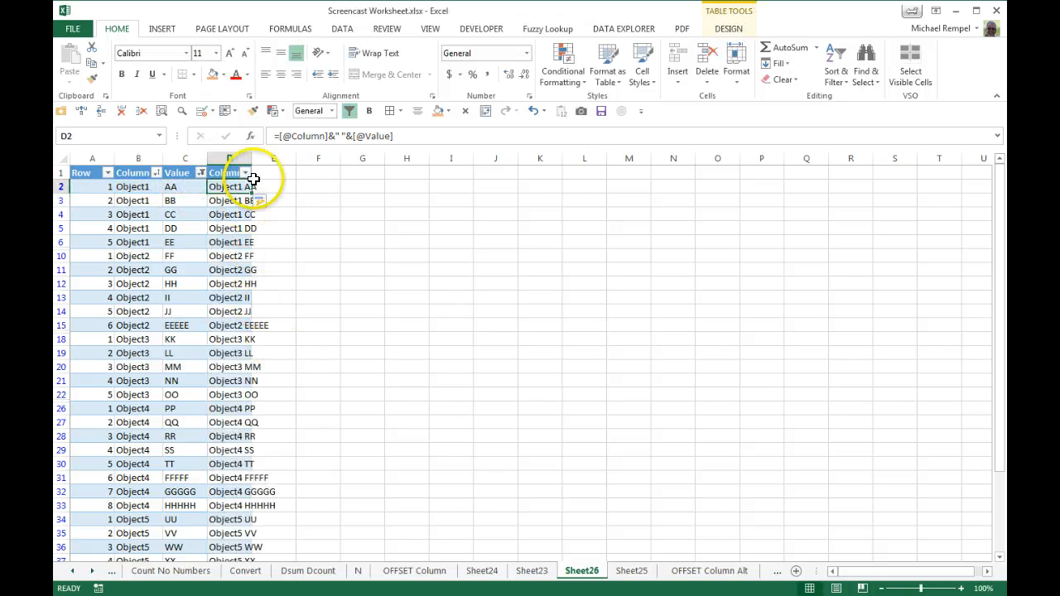
double_click(252, 158)
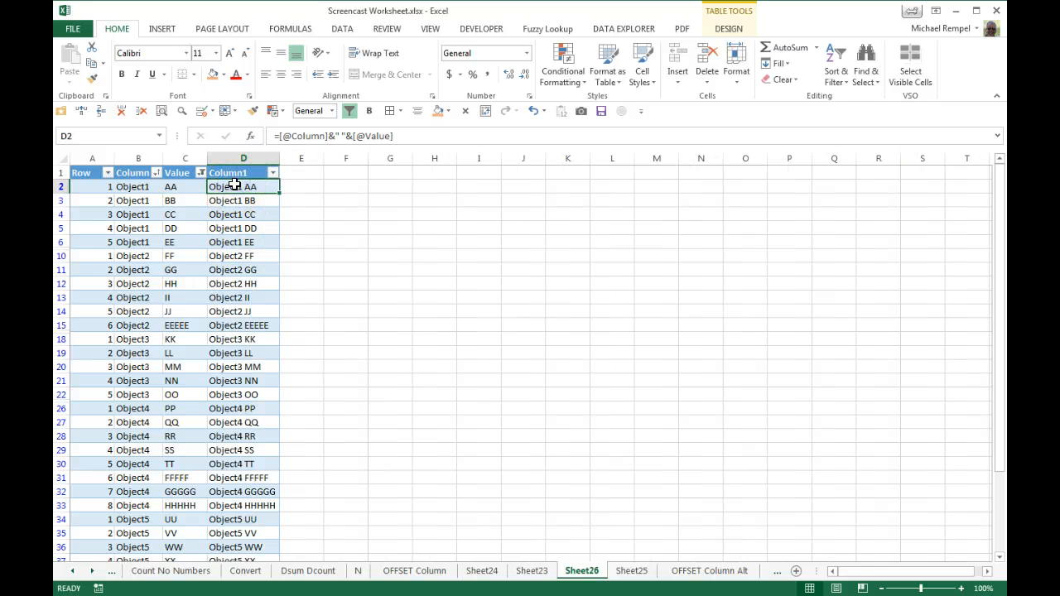
- Copy the combined Column1 entries from D2 down, paste them as values at L12 of OFFSET Column Alt, and fit column L to its contents
key(ctrl+shift+Down)
key(ctrl+c)
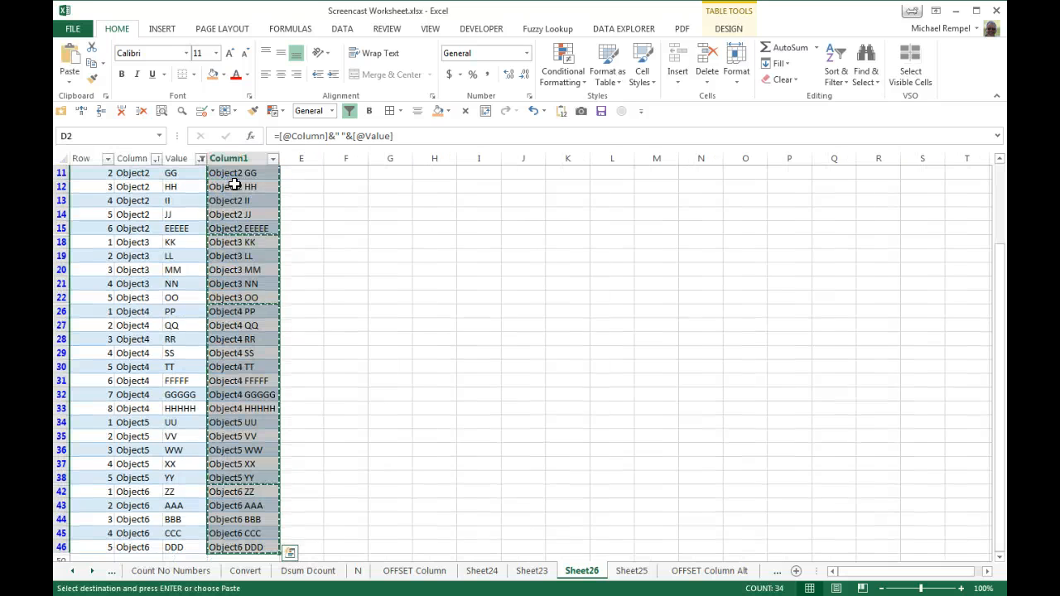
click(683, 574)
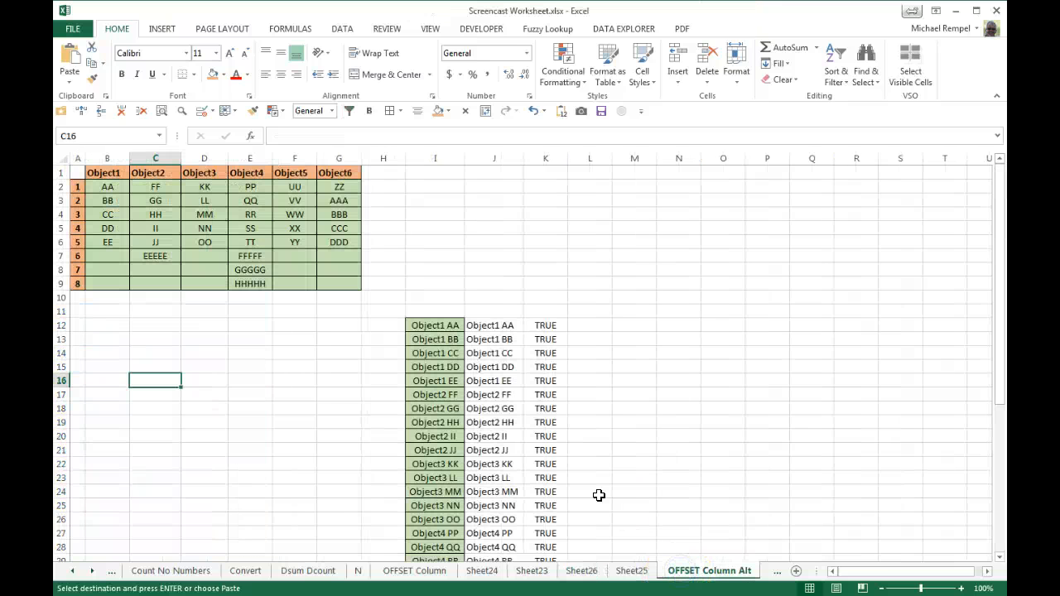
click(590, 325)
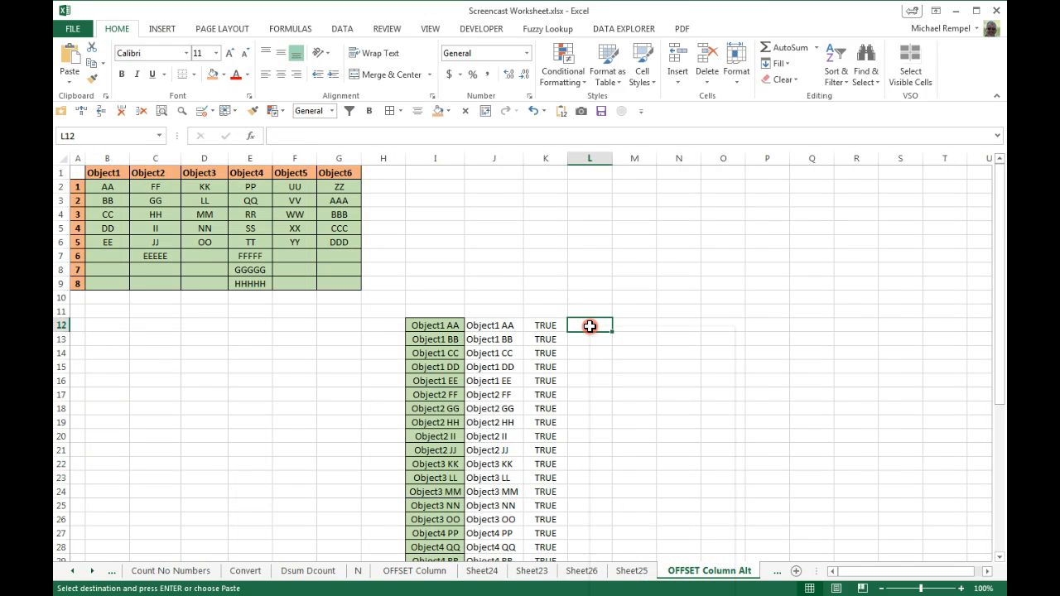
right_click(590, 325)
mouse_move(655, 406)
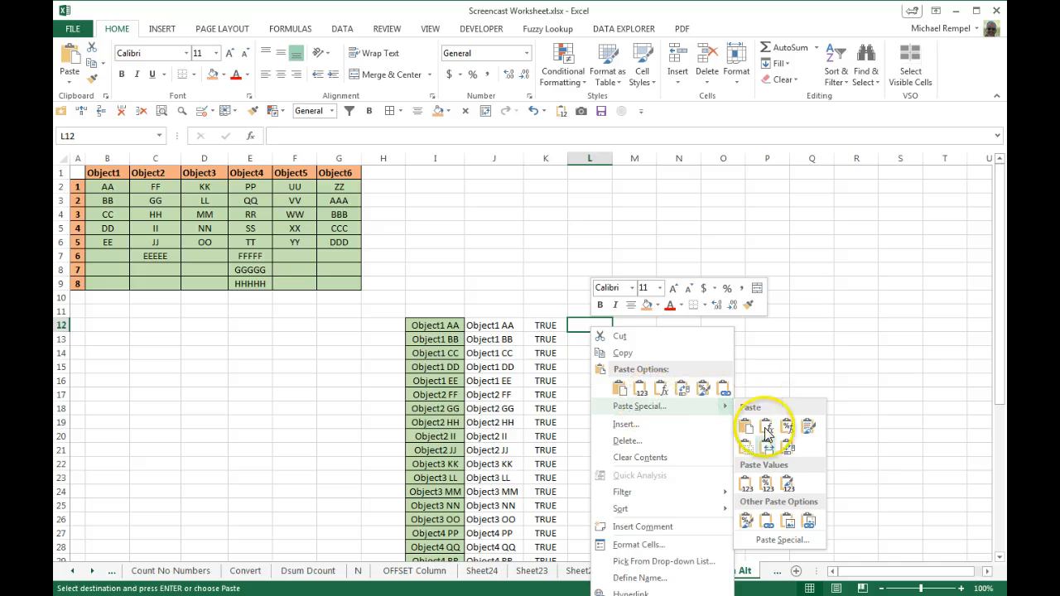
click(745, 484)
click(723, 409)
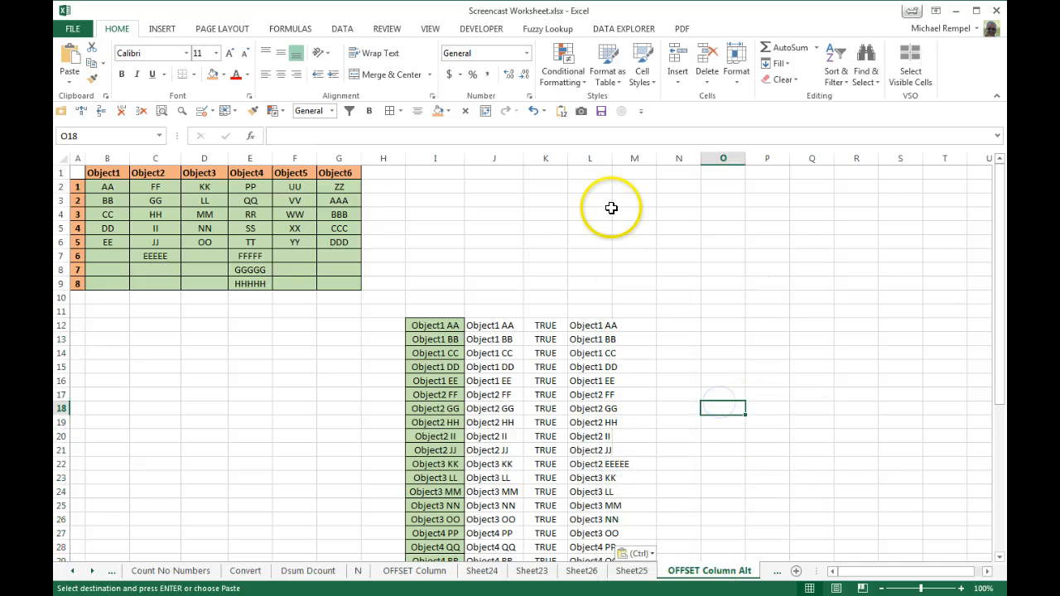
double_click(612, 157)
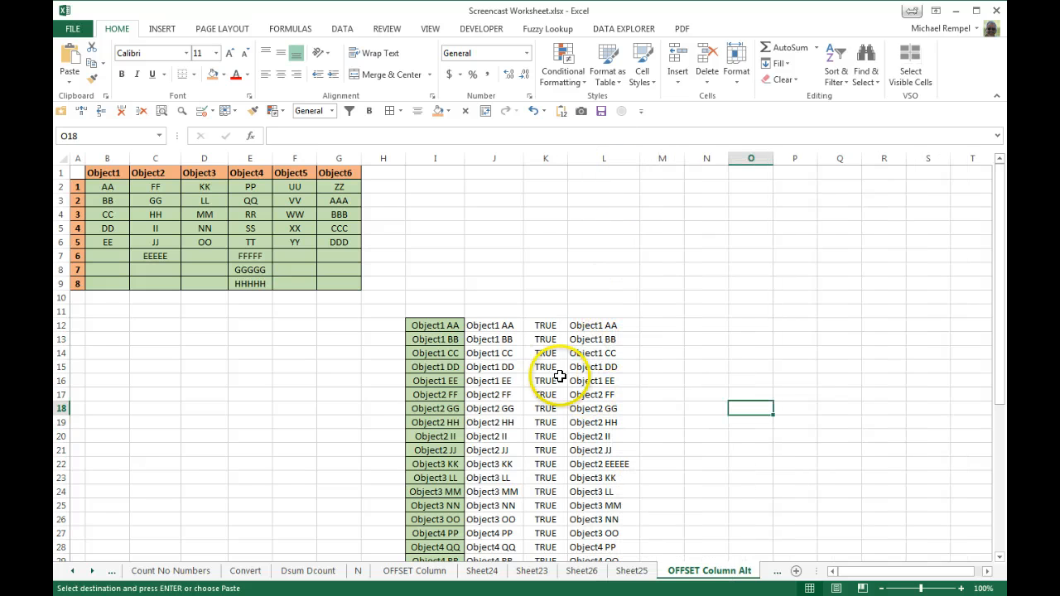
- Compare the pasted list in column L with the existing lists in columns I and J down to their last rows
scroll(555, 375, down, 6)
scroll(561, 377, down, 2)
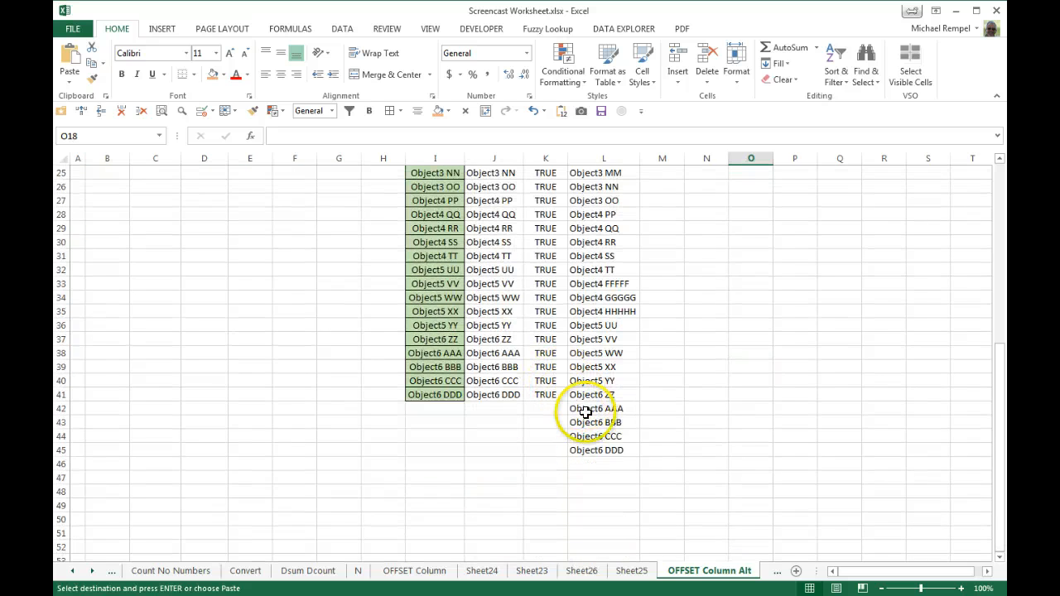
scroll(181, 343, up, 6)
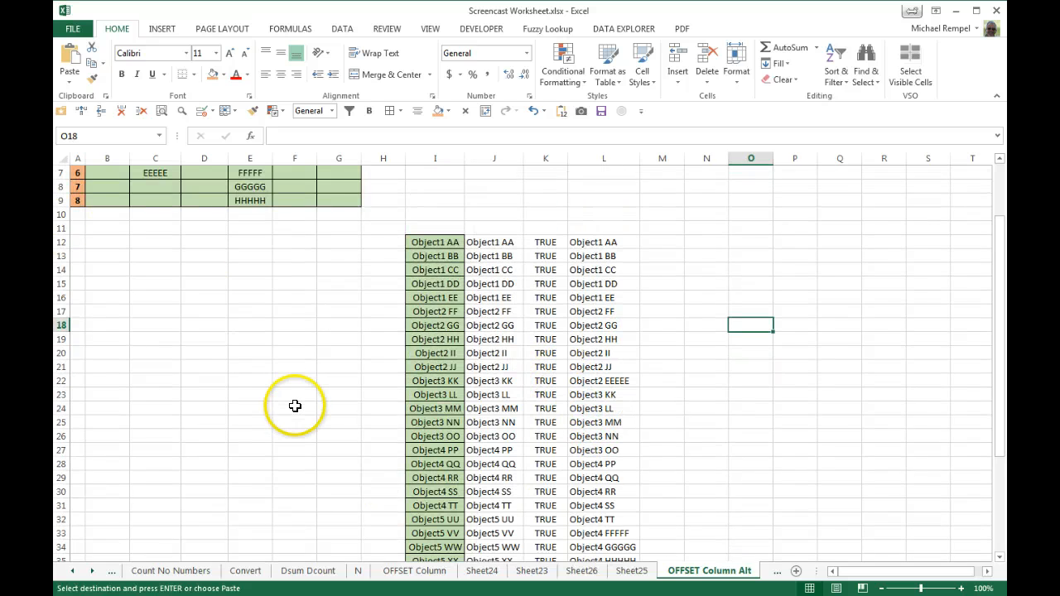
scroll(170, 310, up, 2)
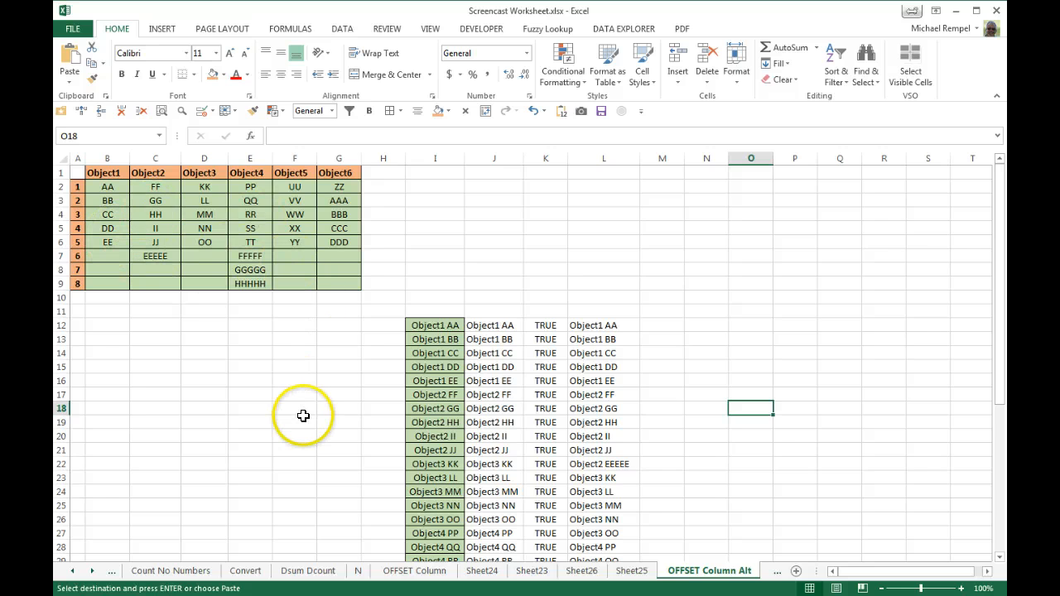
scroll(303, 416, down, 5)
scroll(303, 416, down, 2)
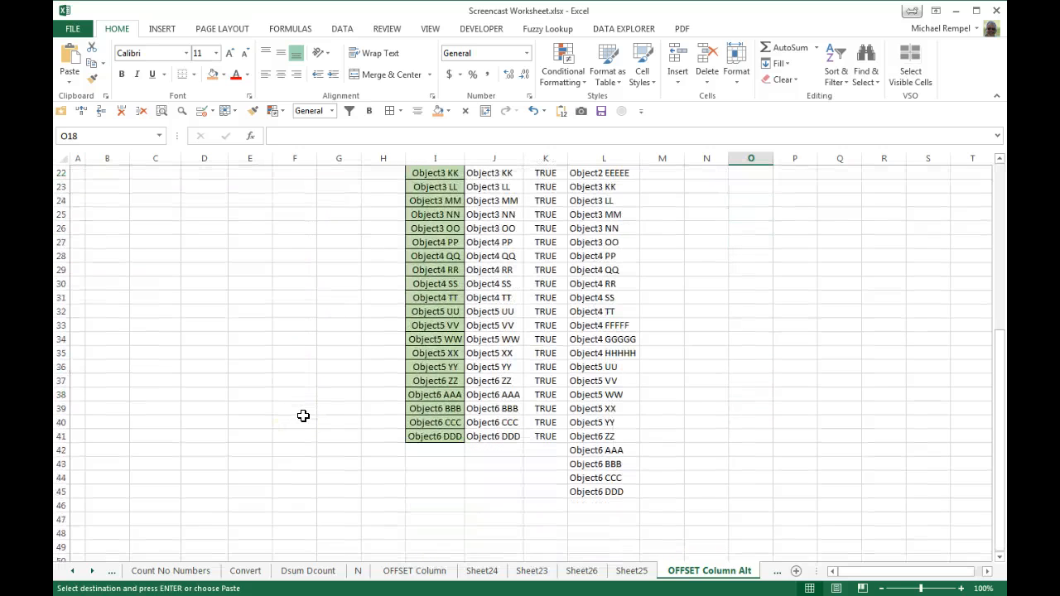
scroll(303, 416, up, 7)
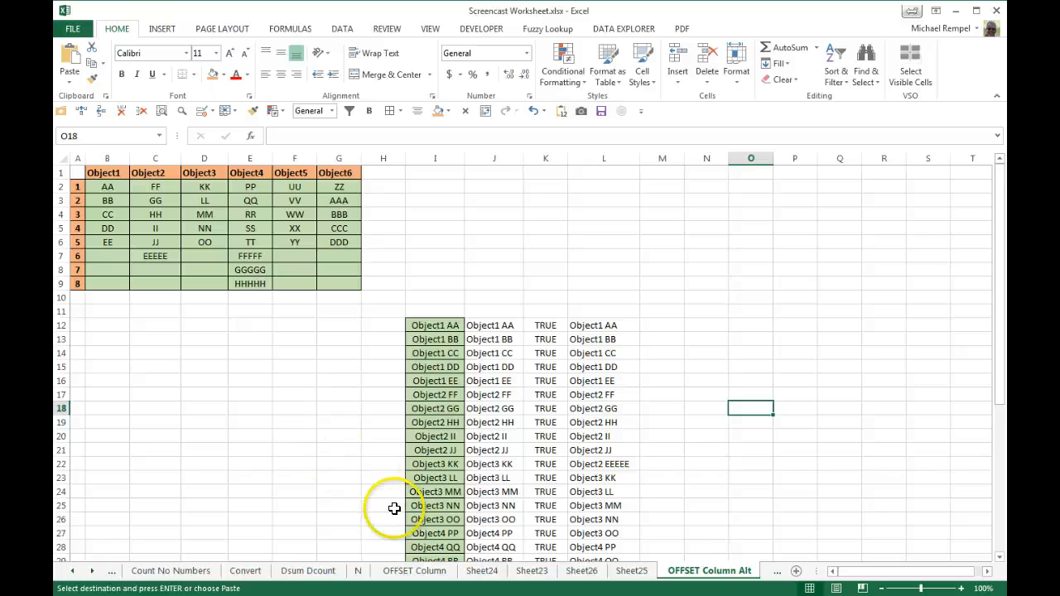
- Bring the last worksheets into reach and display the Banner End sheet
click(91, 571)
click(91, 571)
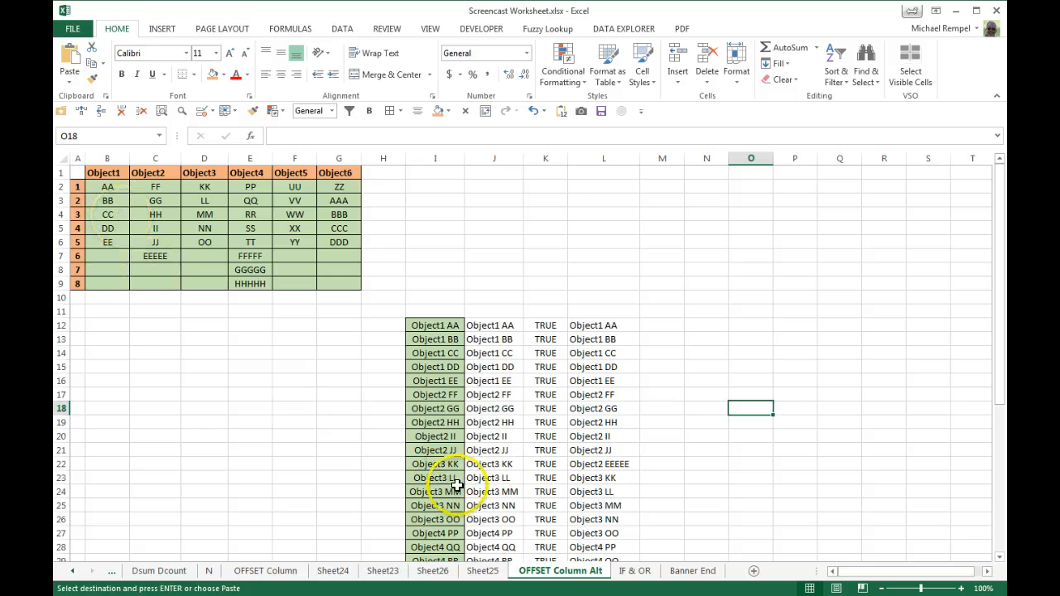
click(686, 573)
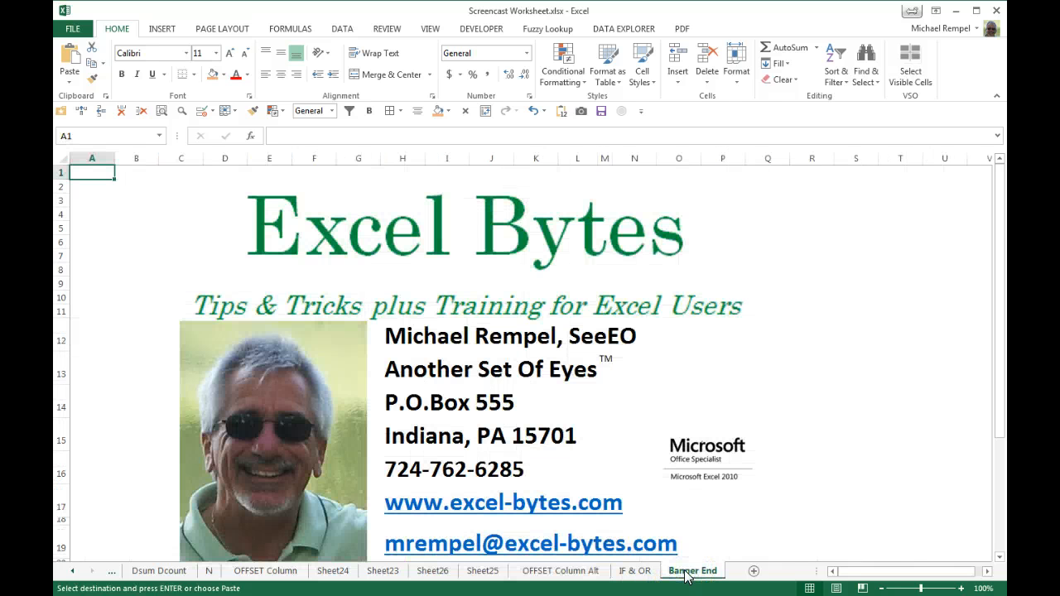